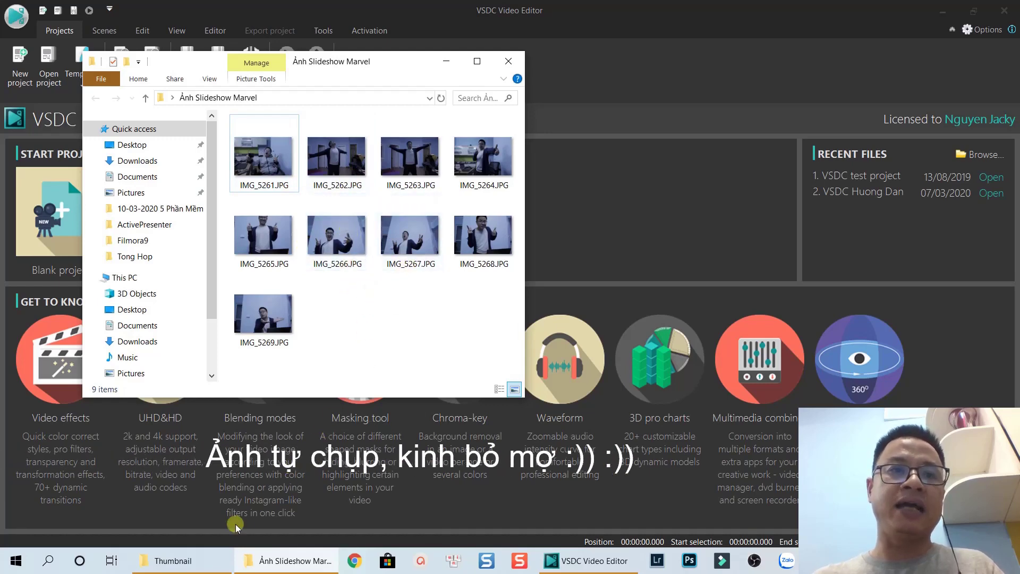
Step: Check the contents of the Thumbnail folder and minimise both open folder windows
{"action": "left_click", "coordinate": [197, 561]}
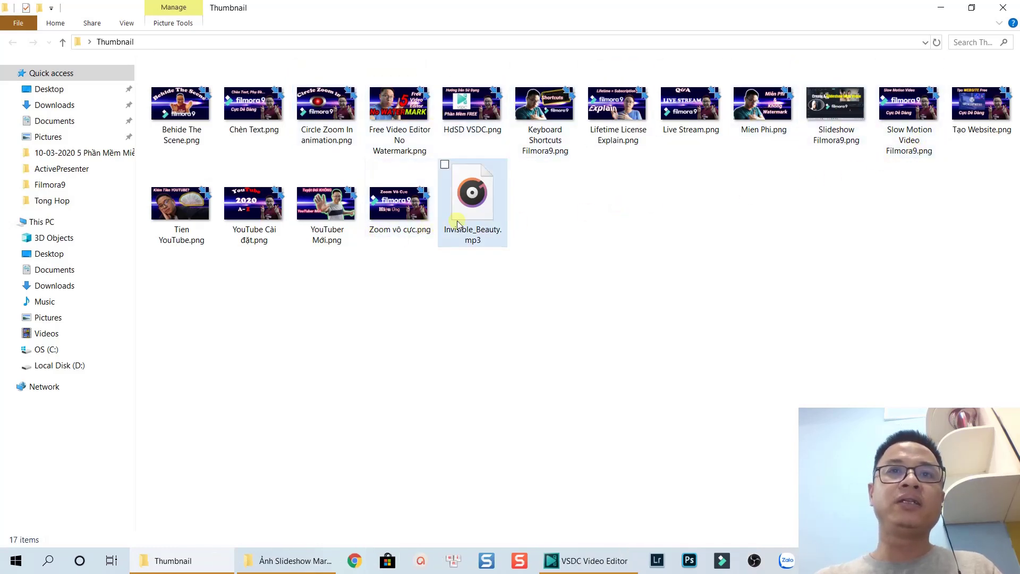
{"action": "left_click", "coordinate": [939, 8]}
{"action": "left_click", "coordinate": [446, 60]}
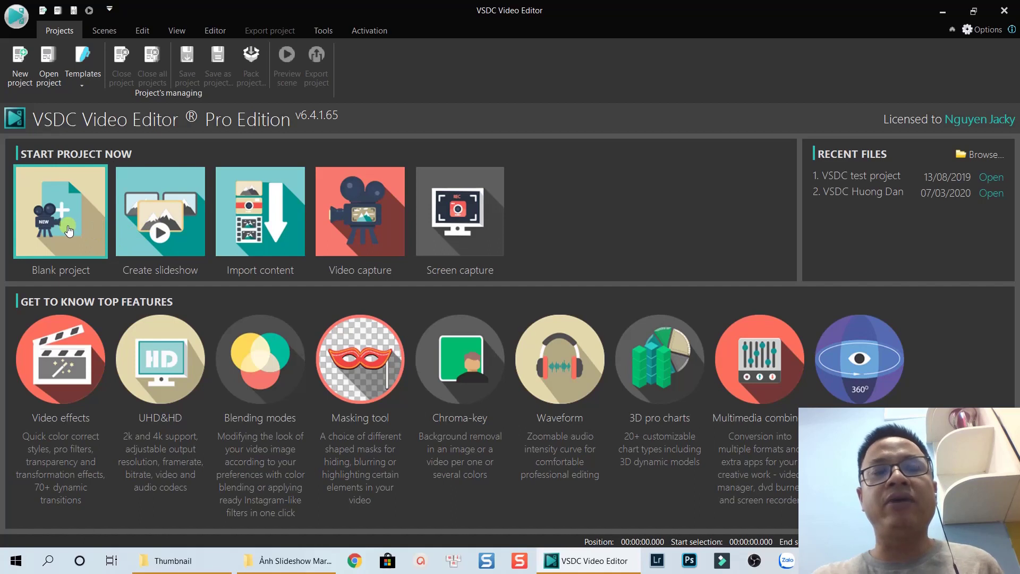
Step: Create a slideshow project titled "Slide Ảnh" with the Full HD 1920x1080 pixels (16:9) resolution
{"action": "left_click", "coordinate": [158, 242]}
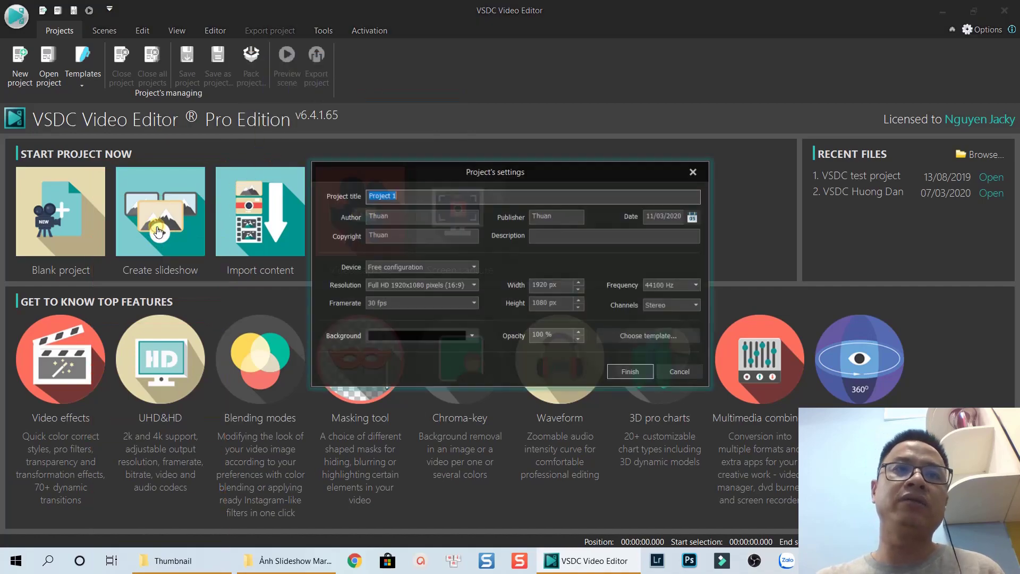
{"action": "left_click", "coordinate": [408, 197]}
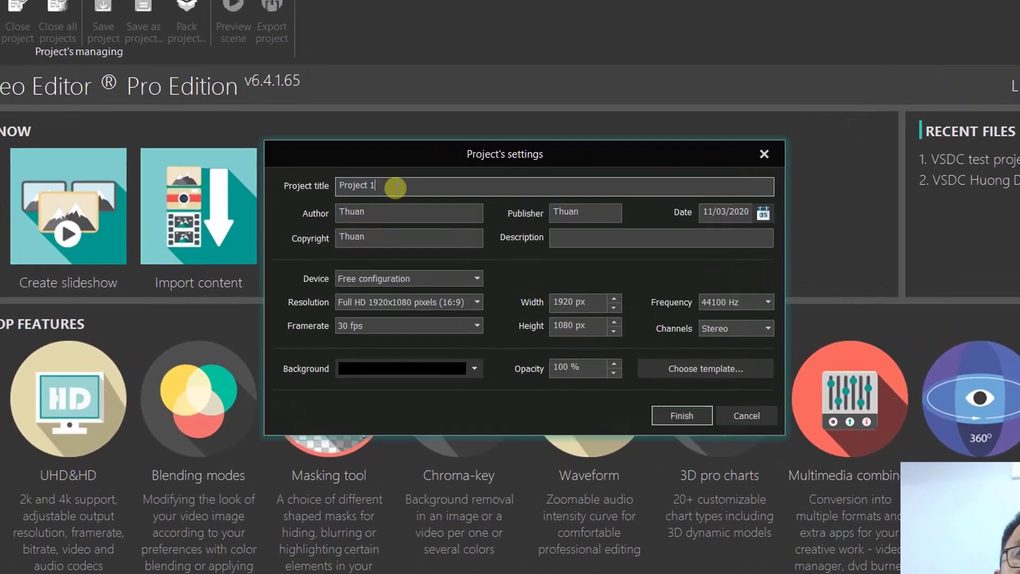
{"action": "left_click_drag", "start_coordinate": [395, 187], "coordinate": [333, 185]}
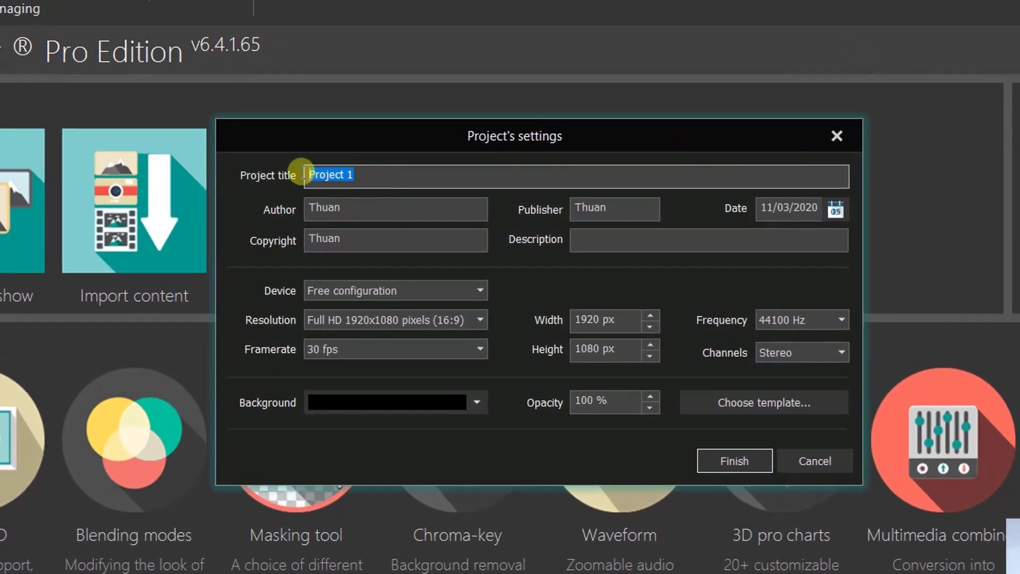
{"action": "type", "text": "Slide Anh"}
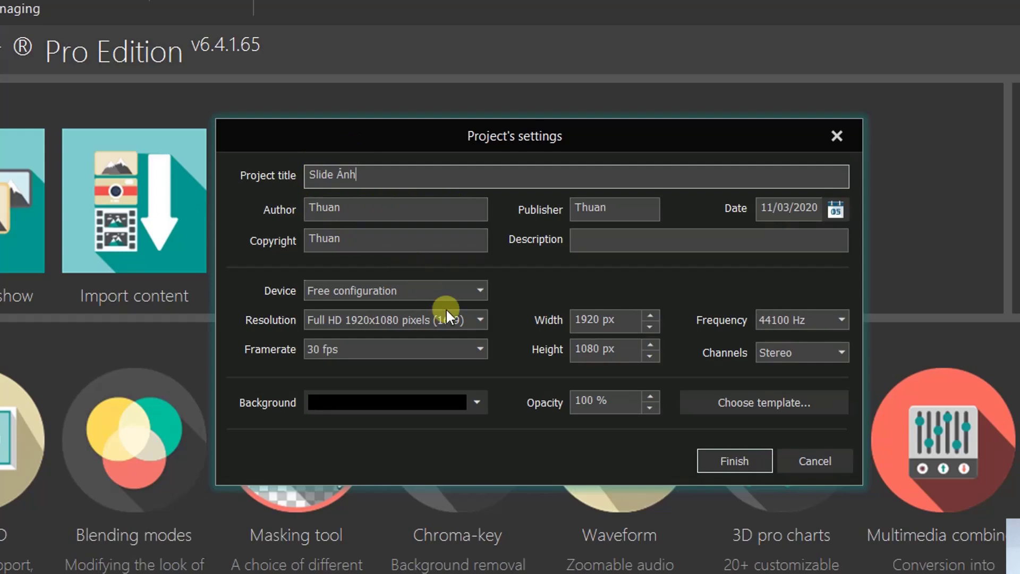
{"action": "left_click", "coordinate": [480, 319]}
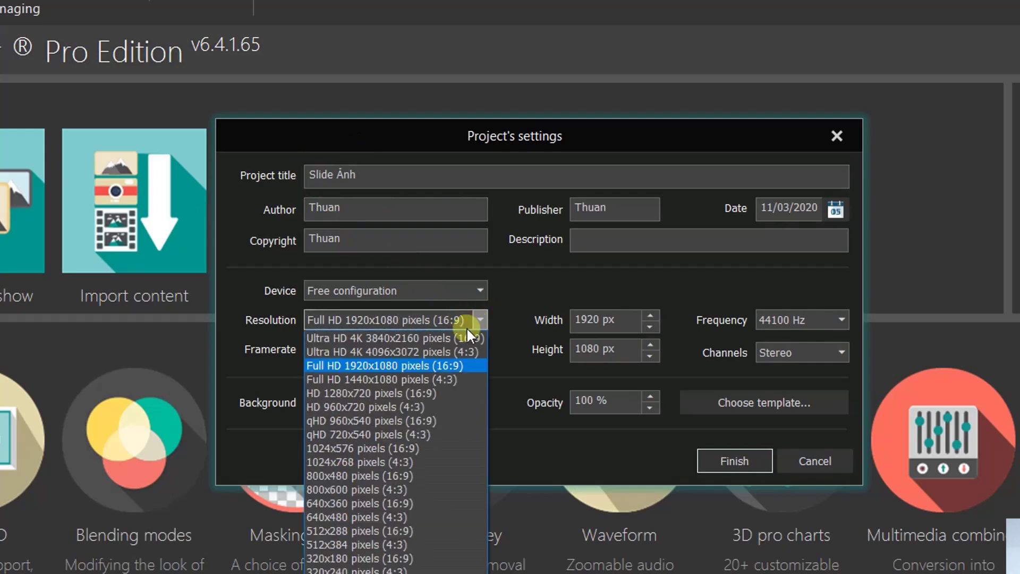
{"action": "left_click", "coordinate": [393, 365]}
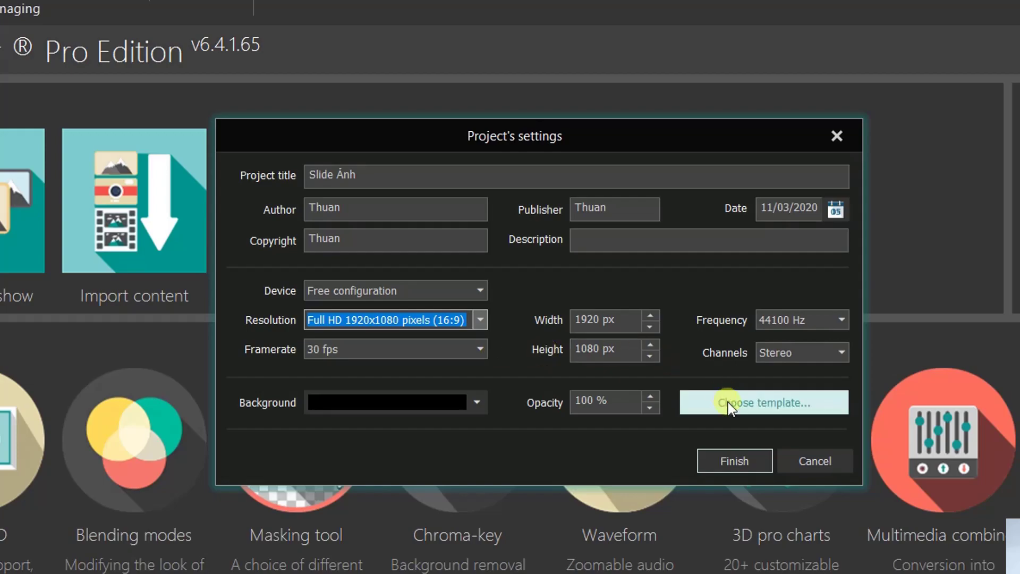
{"action": "left_click", "coordinate": [735, 461]}
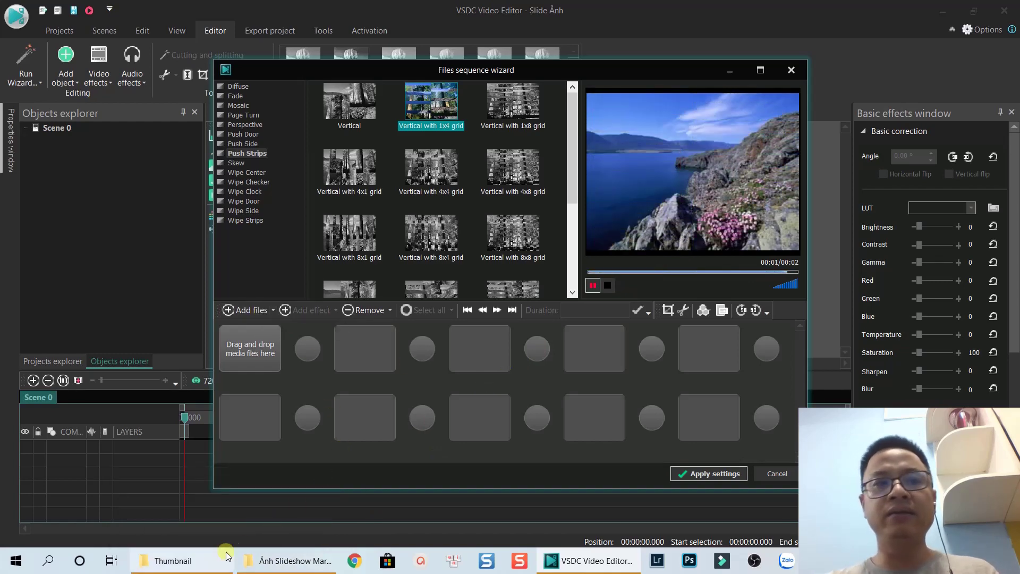
Step: Add all nine photos from the Ảnh Slideshow Marvel folder to the slideshow's file sequence
{"action": "left_click", "coordinate": [287, 560]}
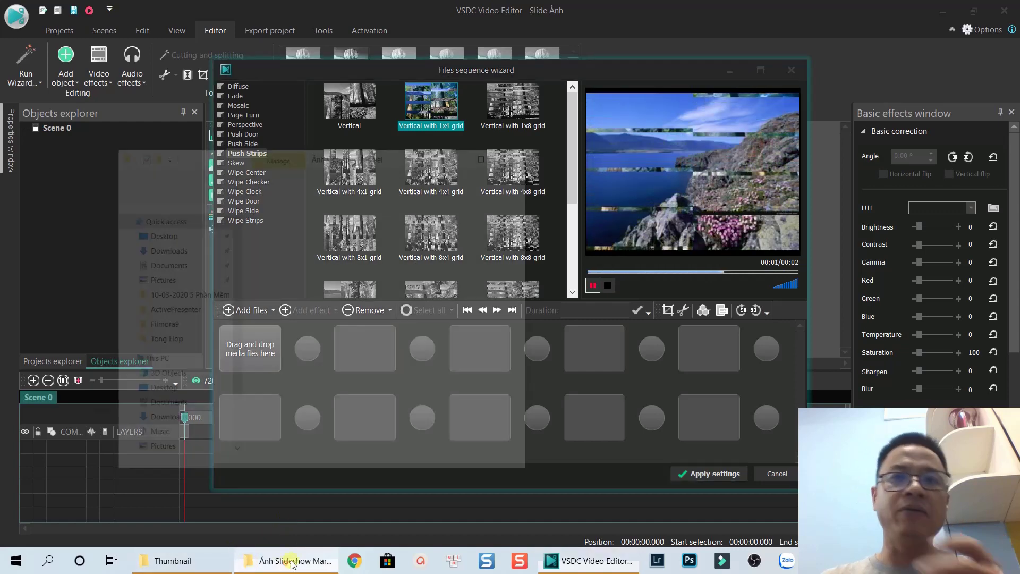
{"action": "left_click_drag", "start_coordinate": [478, 312], "coordinate": [223, 117]}
{"action": "left_click_drag", "start_coordinate": [266, 244], "coordinate": [595, 353]}
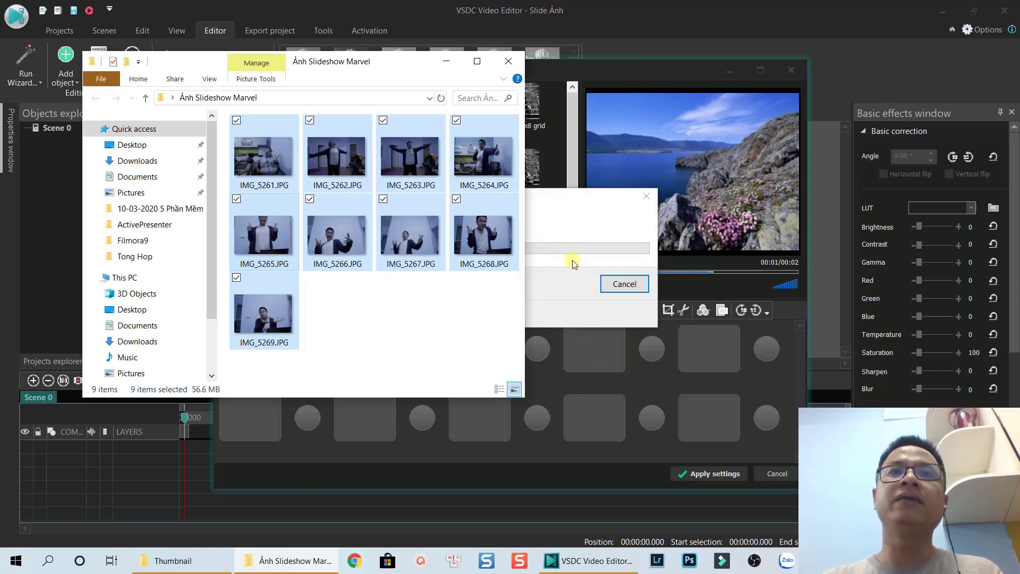
{"action": "left_click", "coordinate": [446, 61]}
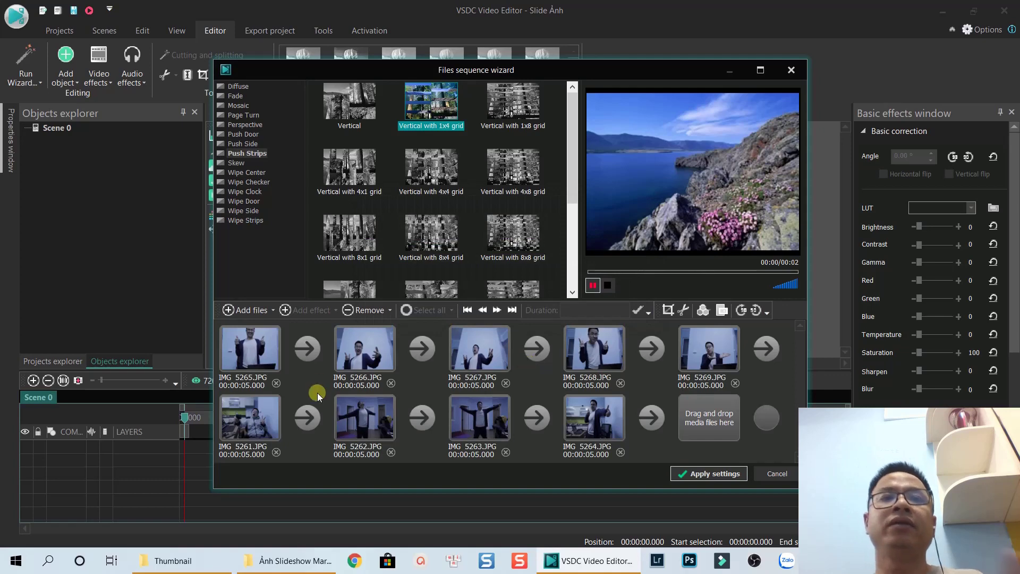
Step: Preview IMG_5265.JPG and IMG_5266.JPG with the Files sequence wizard maximised
{"action": "left_click", "coordinate": [256, 359]}
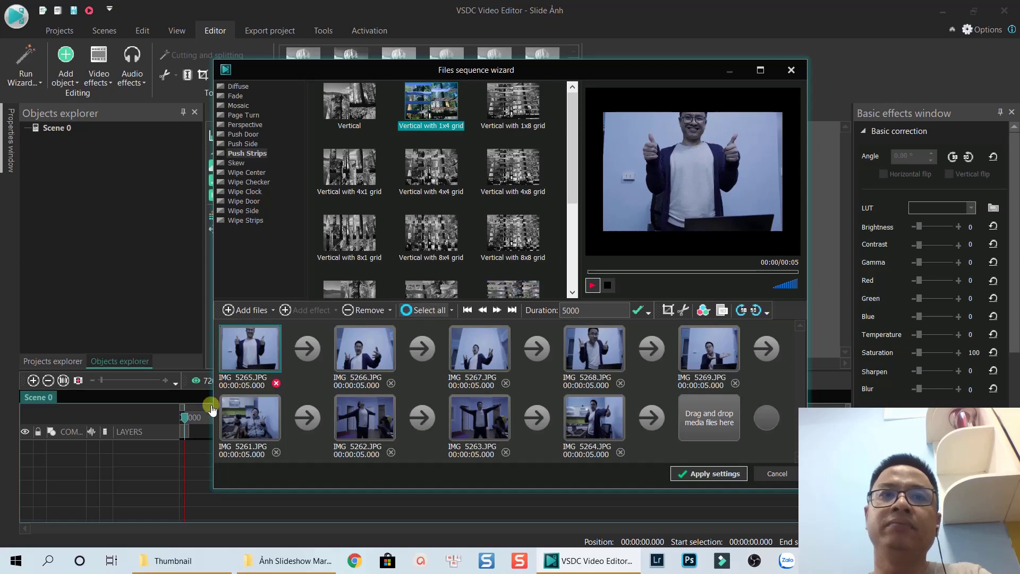
{"action": "left_click", "coordinate": [591, 286]}
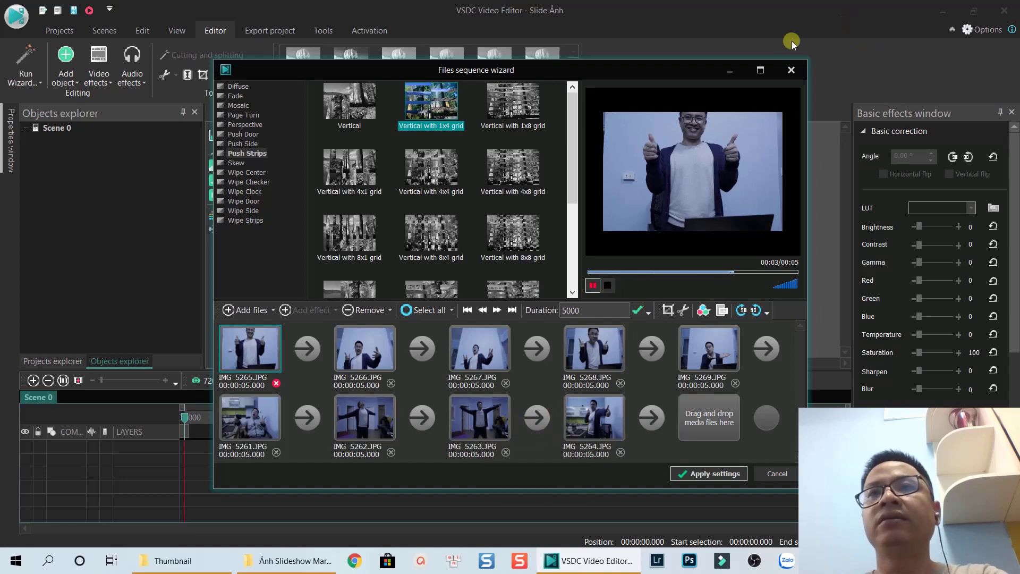
{"action": "left_click", "coordinate": [761, 70]}
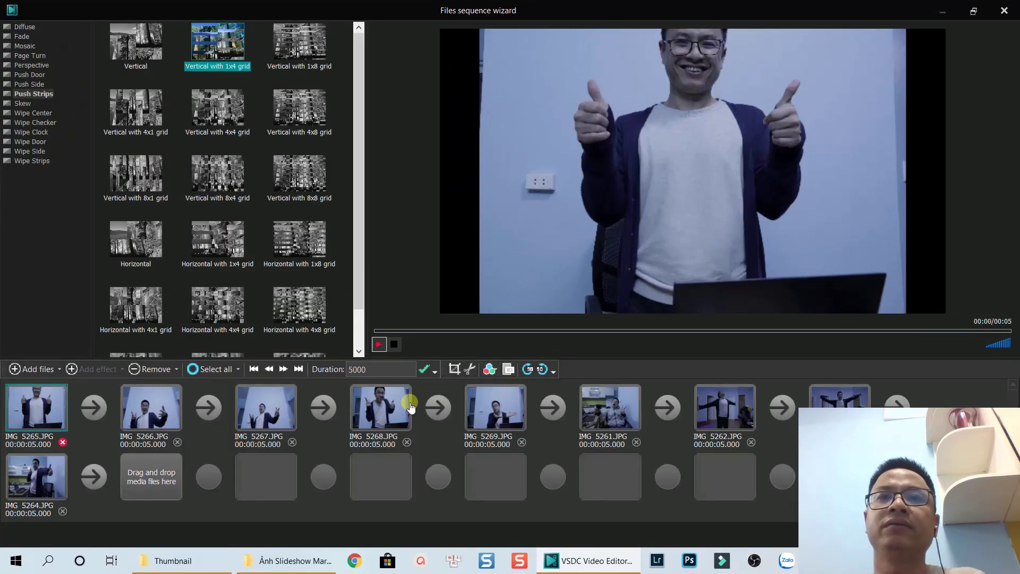
{"action": "left_click", "coordinate": [380, 346]}
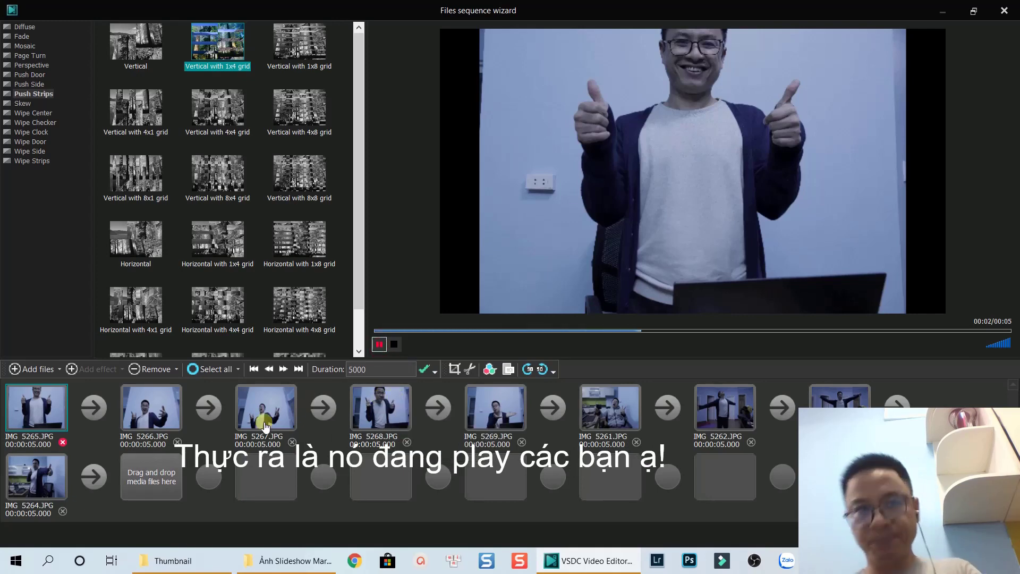
{"action": "left_click", "coordinate": [178, 428]}
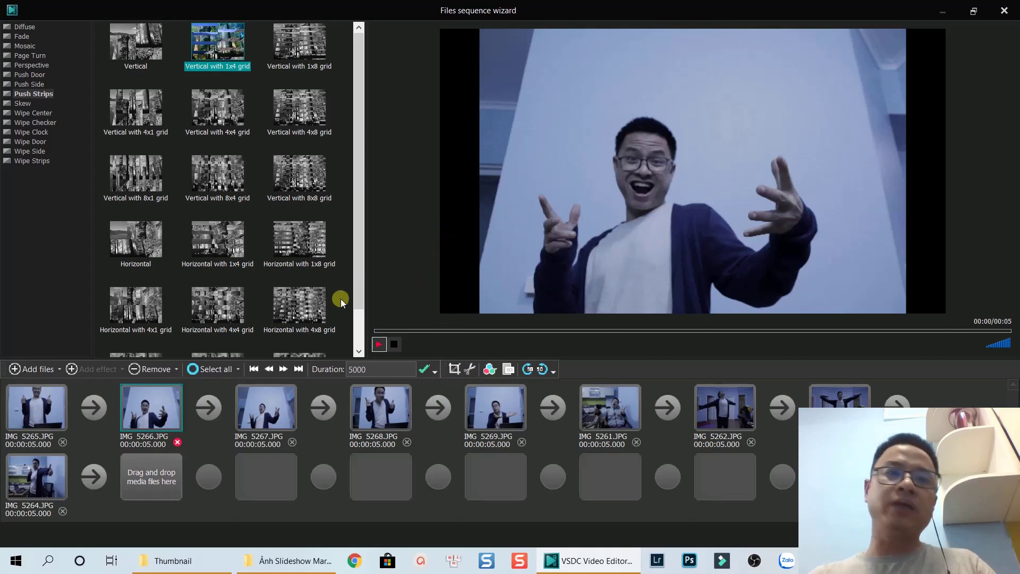
Step: Crop IMG_5265.JPG to the maximum size in the scene's aspect ratio, with the crop area aligned to the photo's upper edge
{"action": "left_click", "coordinate": [45, 413]}
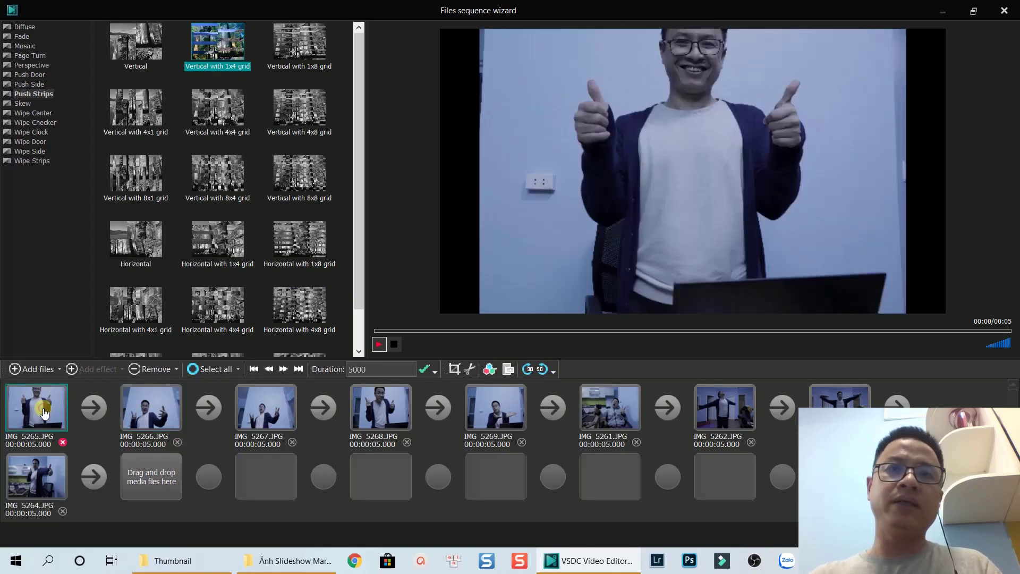
{"action": "left_click", "coordinate": [456, 371]}
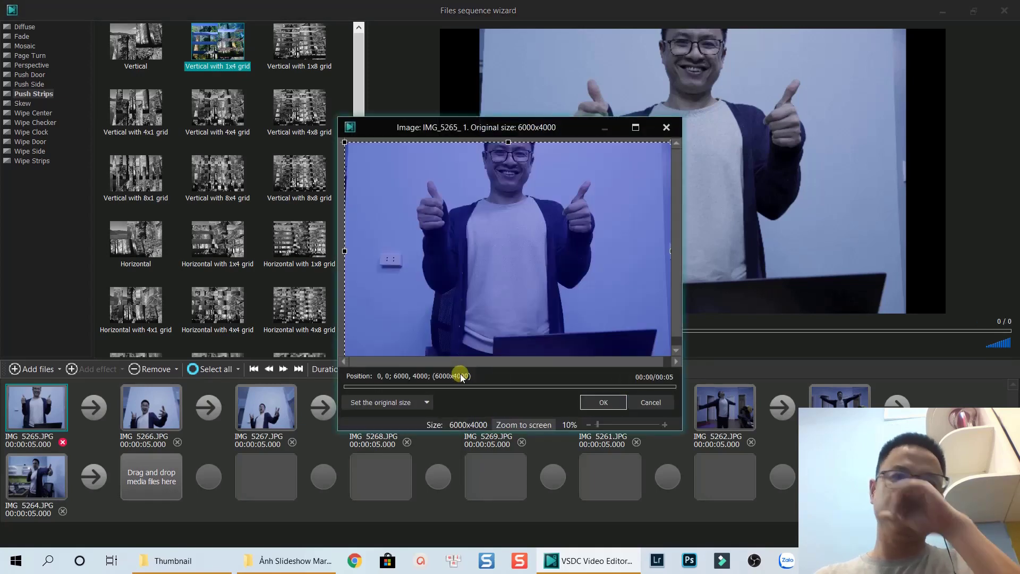
{"action": "left_click", "coordinate": [430, 404]}
{"action": "mouse_move", "coordinate": [448, 448]}
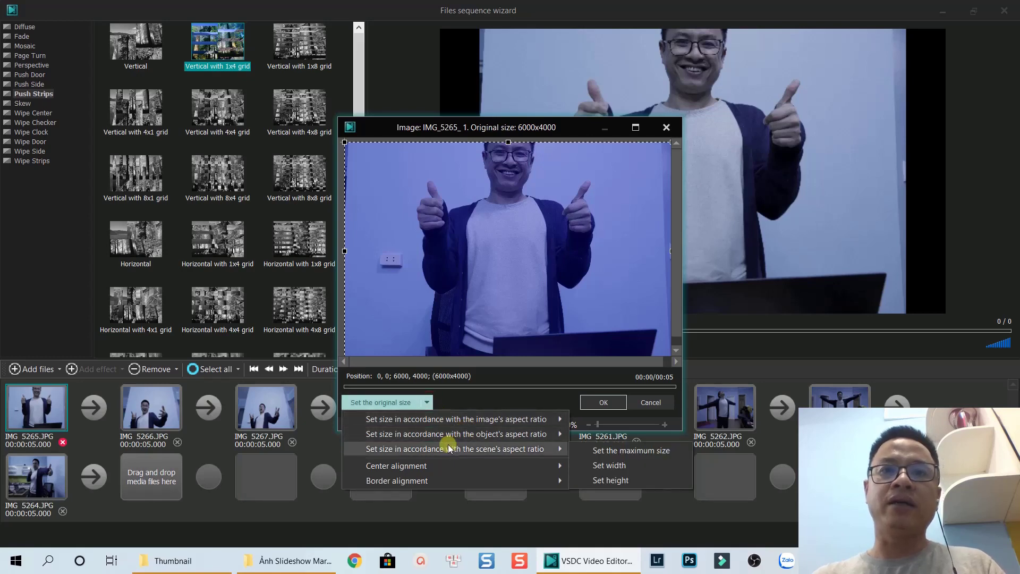
{"action": "left_click", "coordinate": [599, 448]}
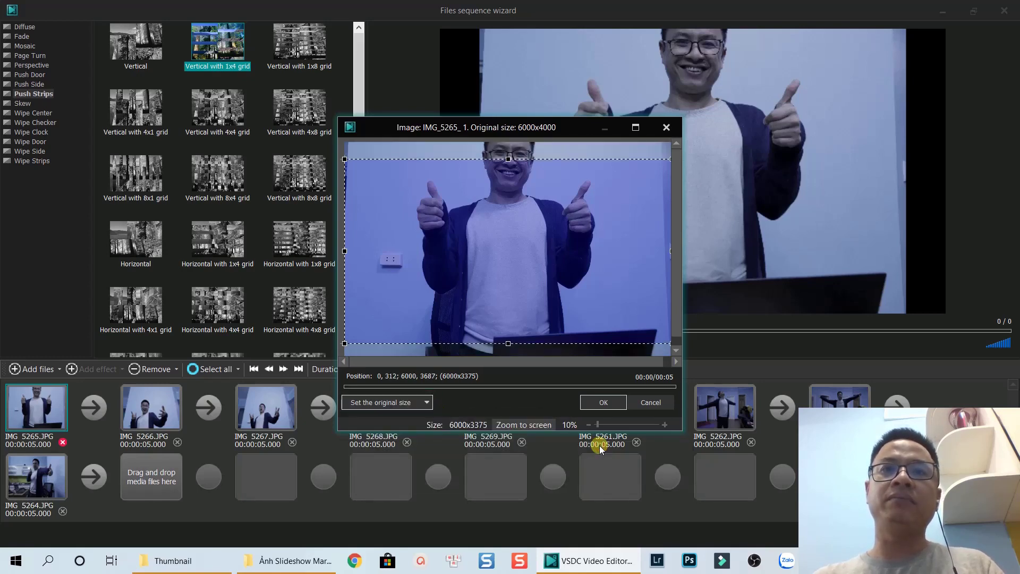
{"action": "left_click_drag", "start_coordinate": [521, 283], "coordinate": [520, 256]}
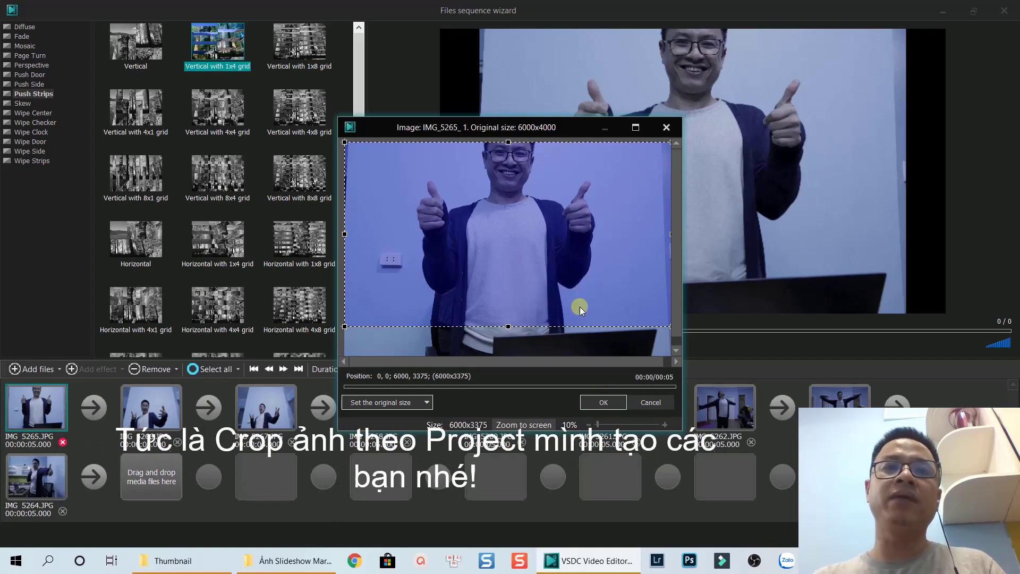
{"action": "left_click", "coordinate": [602, 402]}
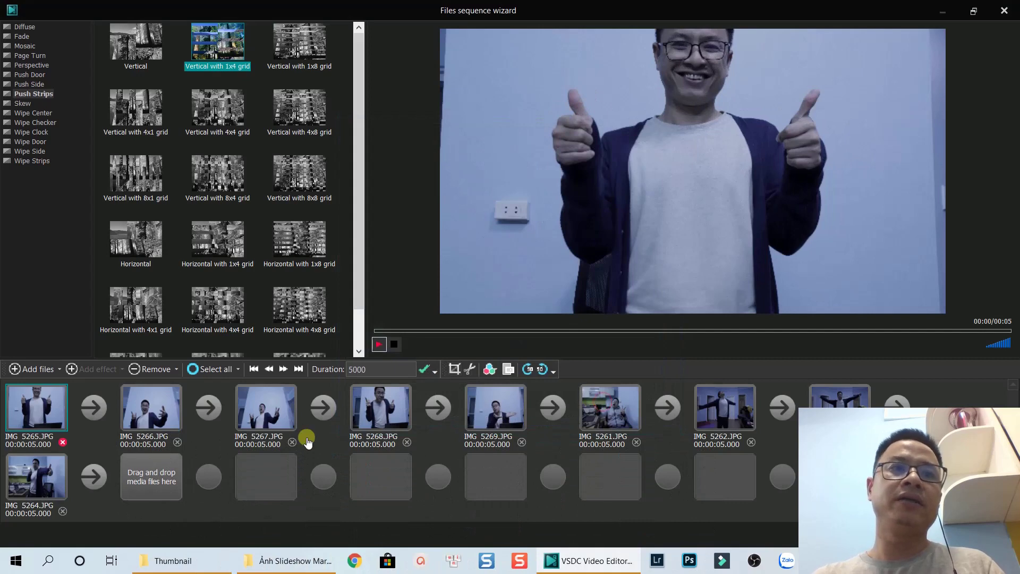
Step: Crop IMG_5266.JPG to the maximum size in the scene's aspect ratio, keeping the lower part of the photo
{"action": "left_click", "coordinate": [158, 420]}
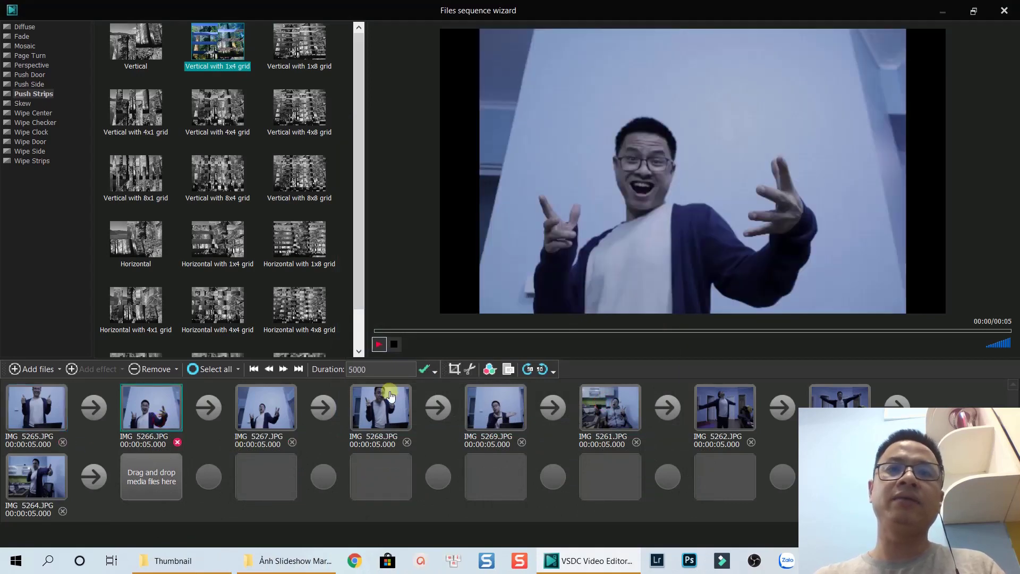
{"action": "left_click", "coordinate": [454, 373]}
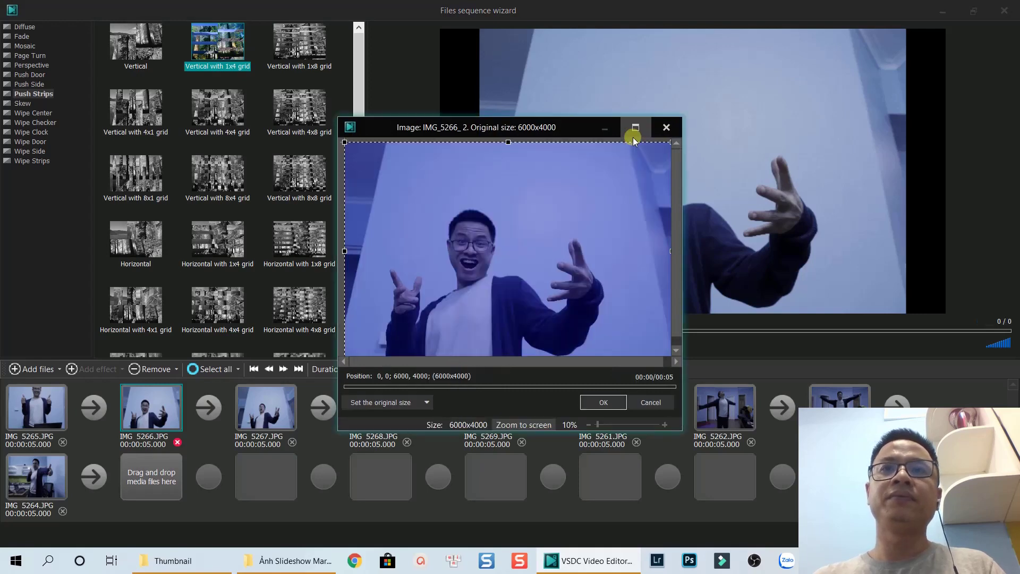
{"action": "left_click", "coordinate": [426, 402]}
{"action": "mouse_move", "coordinate": [431, 449]}
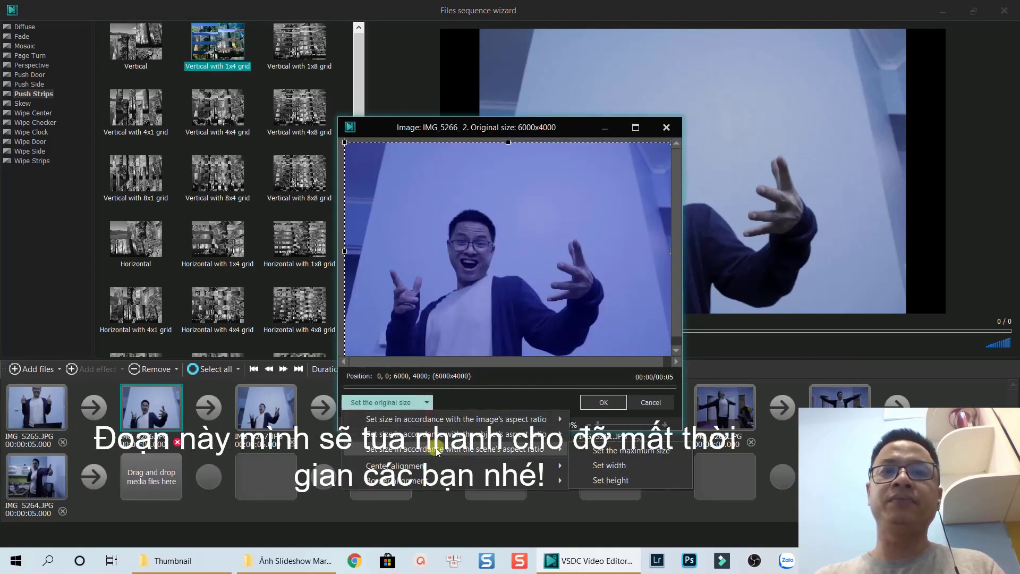
{"action": "left_click", "coordinate": [597, 450]}
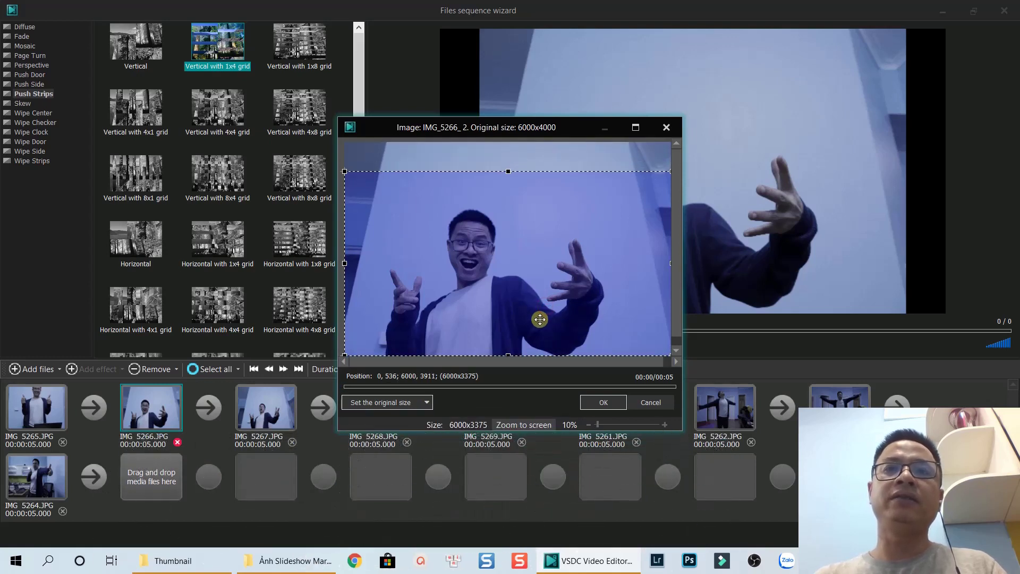
{"action": "left_click", "coordinate": [603, 402]}
Step: Crop IMG_5267.JPG to the scene's aspect ratio
{"action": "right_click", "coordinate": [281, 422]}
{"action": "left_click", "coordinate": [318, 383]}
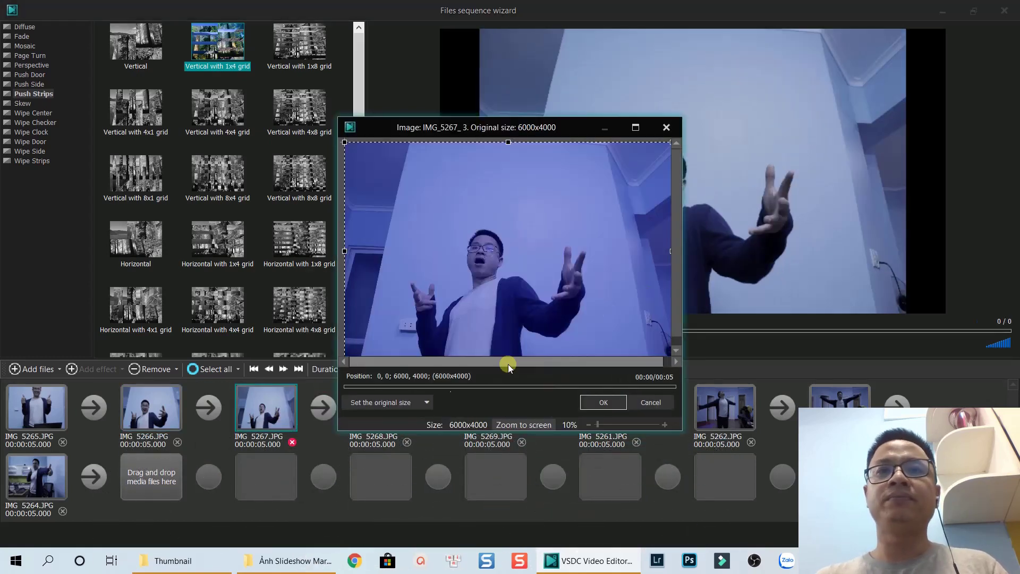
{"action": "left_click", "coordinate": [425, 402]}
{"action": "left_click", "coordinate": [577, 457]}
{"action": "left_click", "coordinate": [603, 402]}
Step: Crop IMG_5268.JPG to the maximum size in the scene's aspect ratio
{"action": "left_click", "coordinate": [372, 423]}
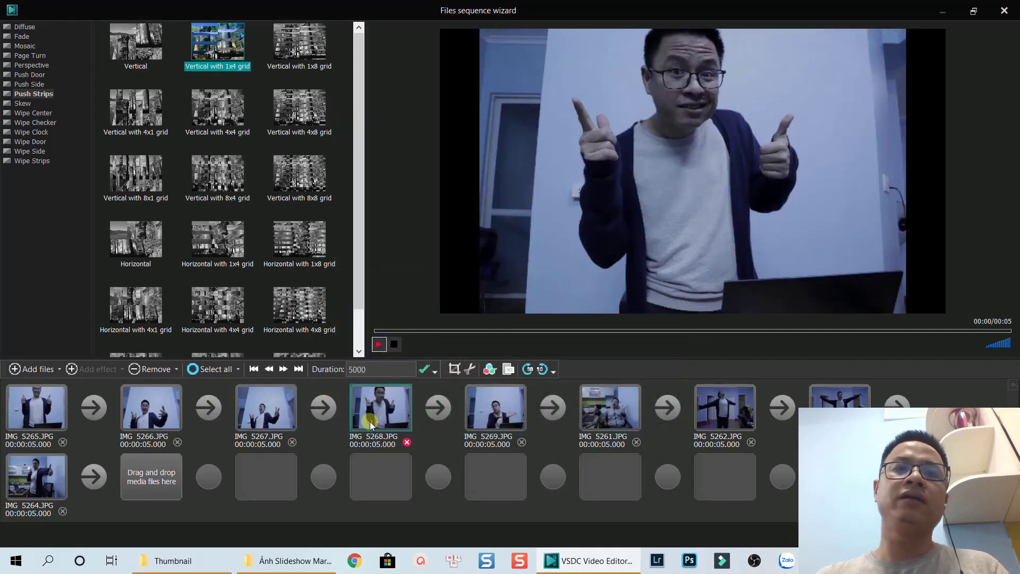
{"action": "right_click", "coordinate": [375, 423]}
{"action": "left_click", "coordinate": [413, 383]}
{"action": "left_click", "coordinate": [426, 402]}
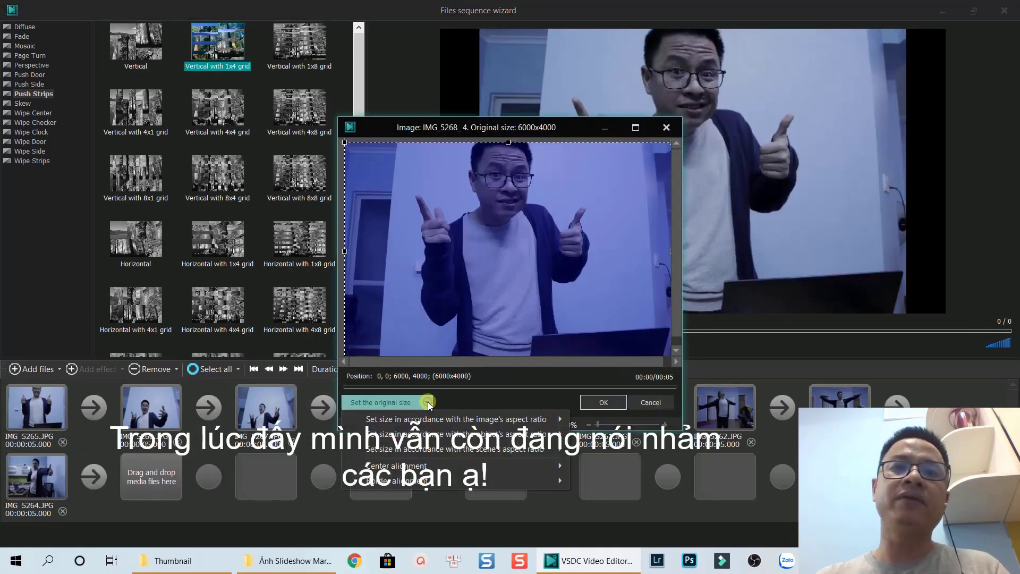
{"action": "mouse_move", "coordinate": [558, 449]}
{"action": "left_click", "coordinate": [592, 450]}
{"action": "left_click", "coordinate": [604, 402]}
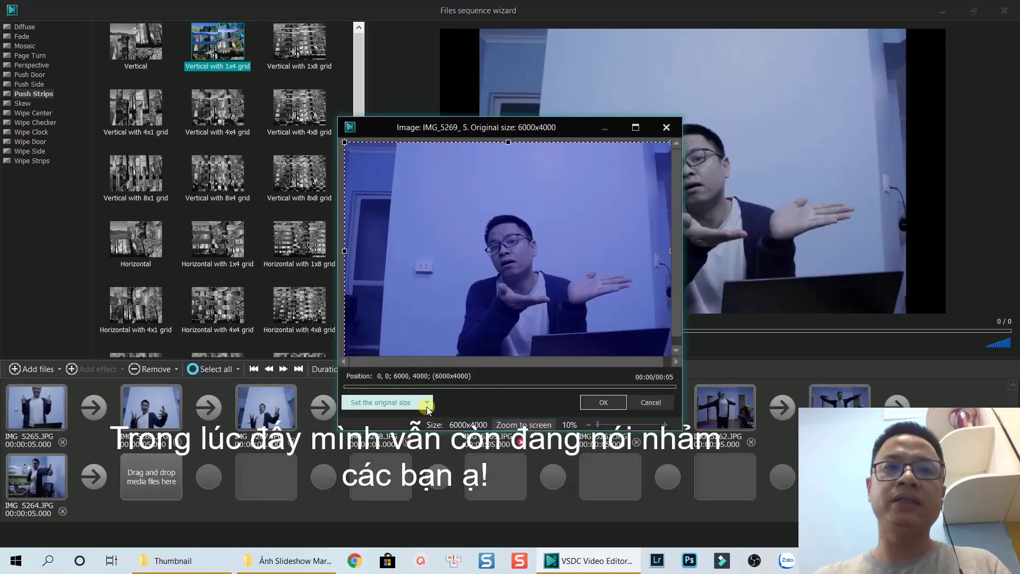
Step: Crop the following photos, from IMG_5269.JPG through IMG_5263.JPG, to the maximum size in the scene's aspect ratio
{"action": "left_click", "coordinate": [518, 325]}
{"action": "left_click", "coordinate": [603, 402]}
{"action": "right_click", "coordinate": [725, 406]}
{"action": "left_click", "coordinate": [426, 402]}
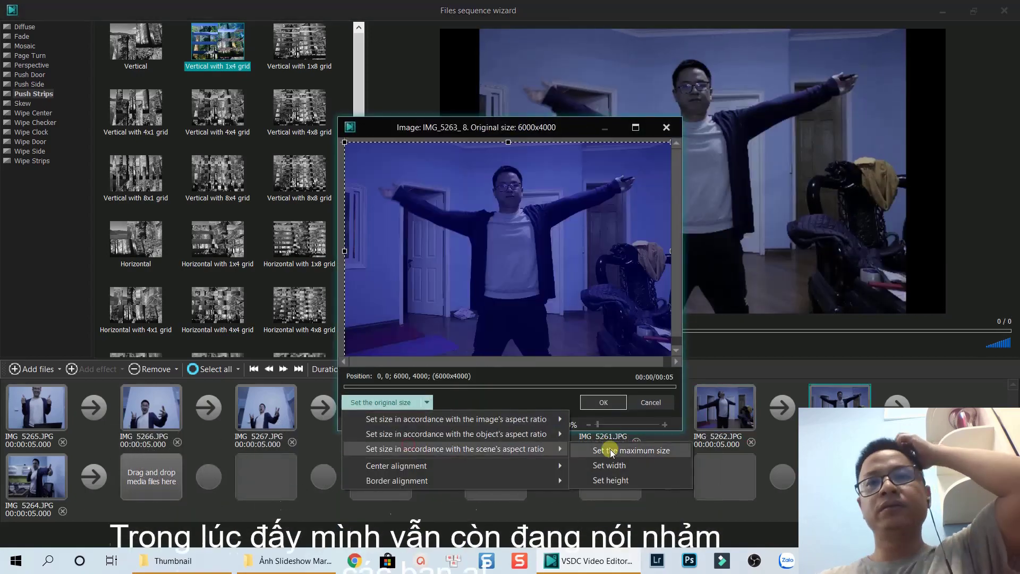
{"action": "left_click", "coordinate": [610, 444]}
{"action": "left_click", "coordinate": [603, 402]}
Step: Crop IMG_5264.JPG to the maximum size in the scene's aspect ratio, keeping the upper part of the photo
{"action": "right_click", "coordinate": [36, 476]}
{"action": "left_click", "coordinate": [517, 377]}
{"action": "left_click", "coordinate": [426, 402]}
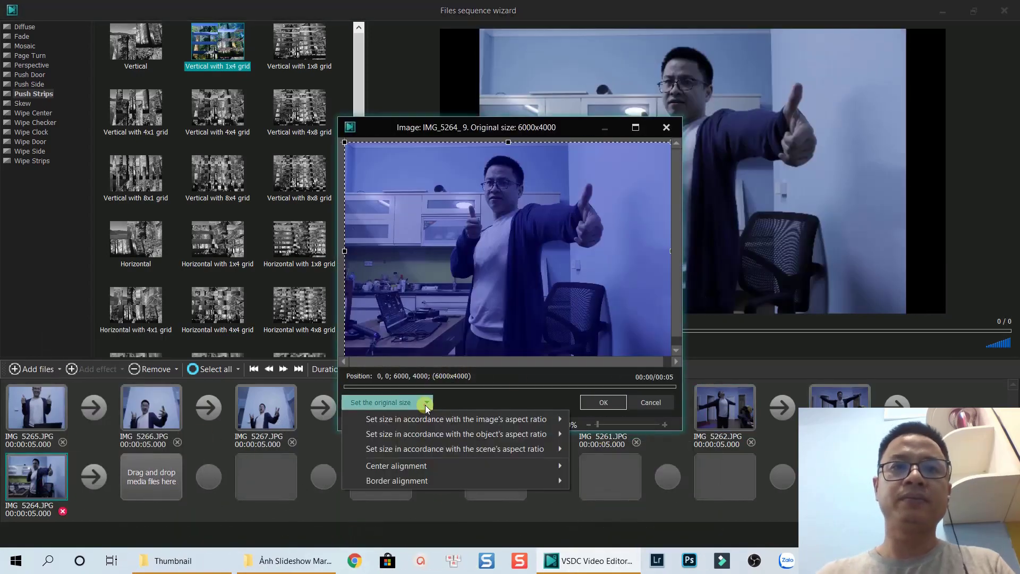
{"action": "mouse_move", "coordinate": [417, 450]}
{"action": "left_click", "coordinate": [611, 449]}
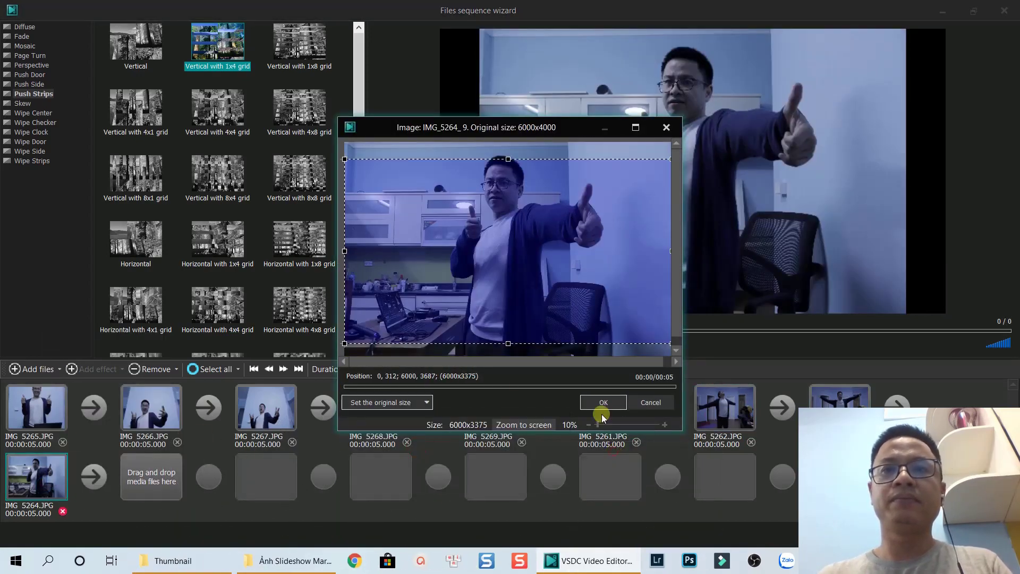
{"action": "left_click_drag", "start_coordinate": [583, 332], "coordinate": [572, 294]}
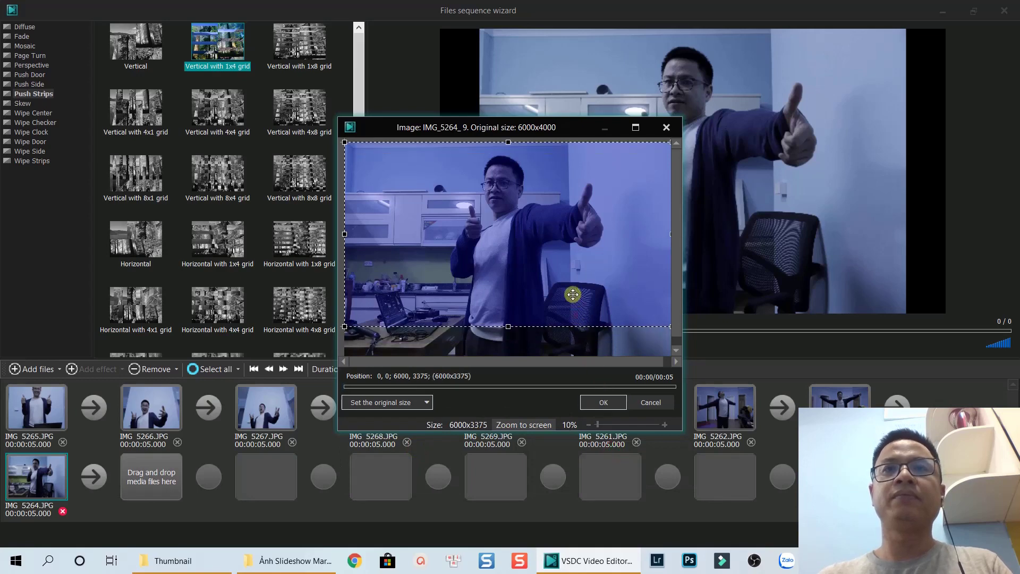
{"action": "left_click", "coordinate": [598, 403]}
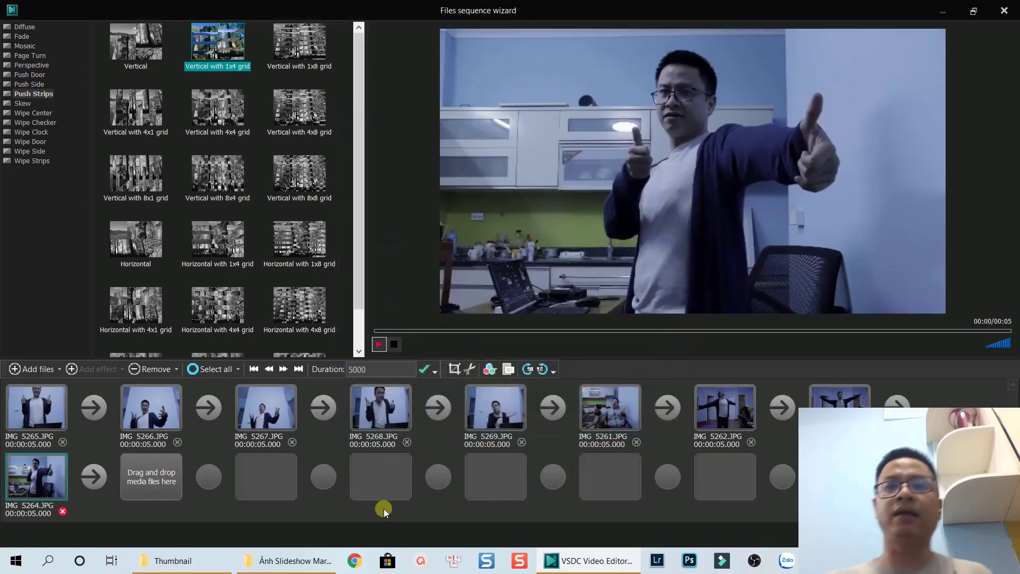
Step: Play the preview of the first photo, IMG_5265.JPG
{"action": "left_click", "coordinate": [25, 404]}
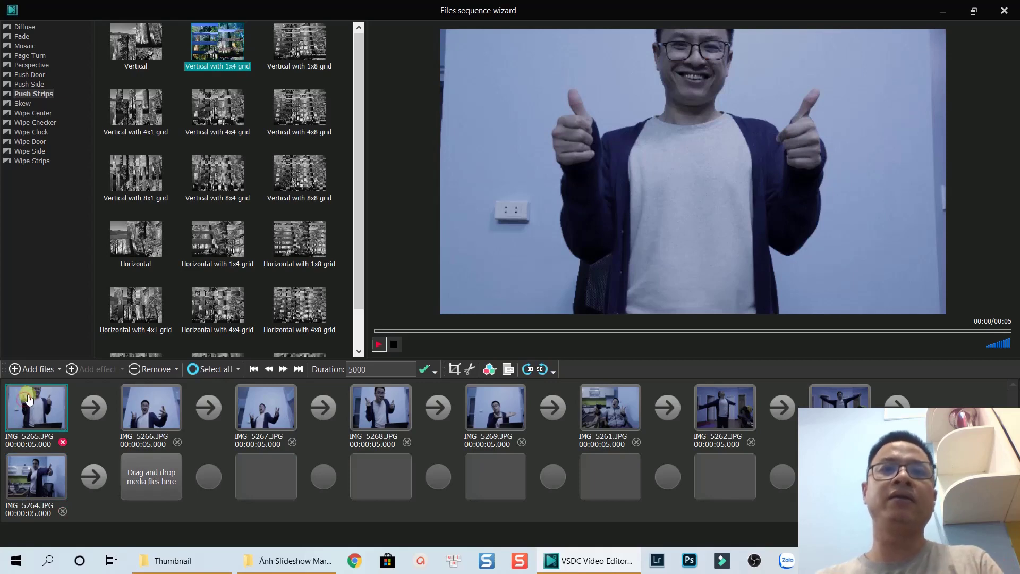
{"action": "left_click", "coordinate": [394, 345]}
{"action": "left_click", "coordinate": [378, 345]}
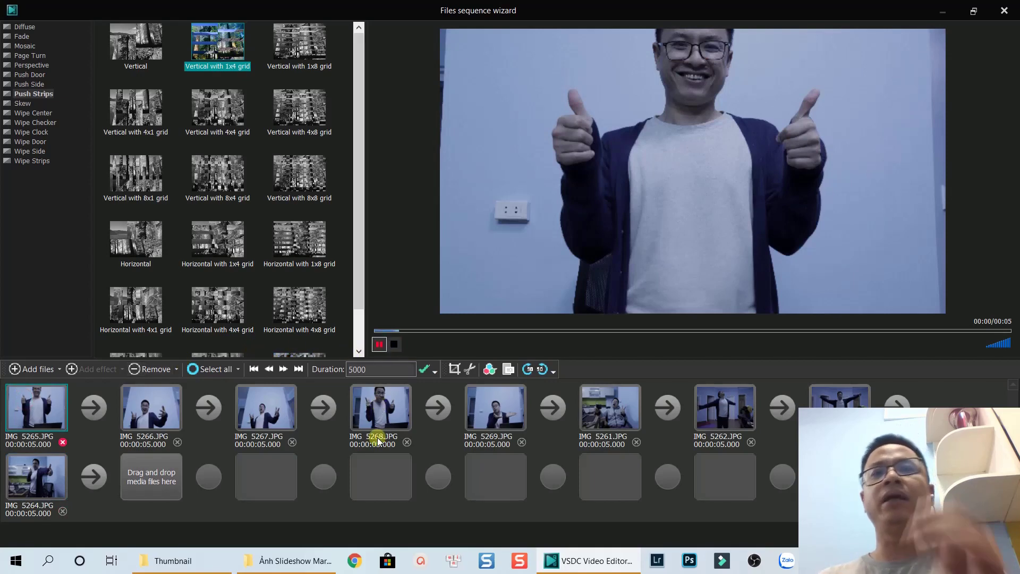
{"action": "left_click", "coordinate": [386, 456]}
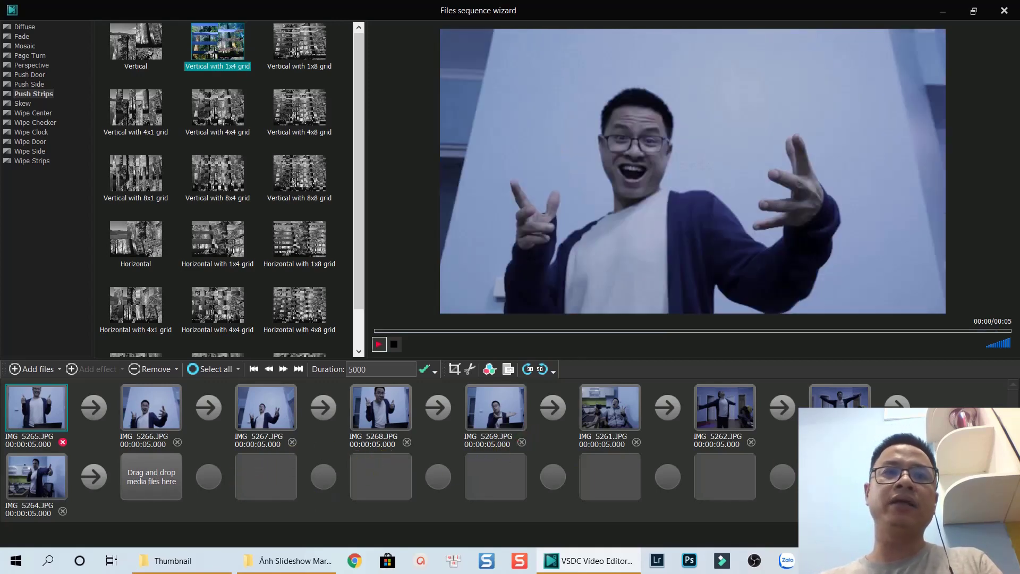
{"action": "key", "text": "space"}
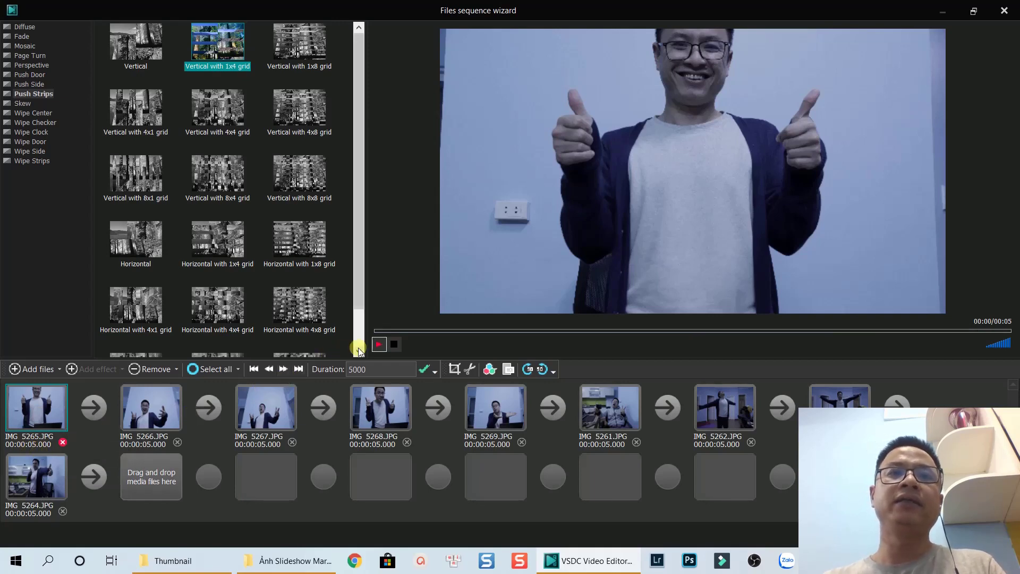
{"action": "left_click", "coordinate": [379, 344]}
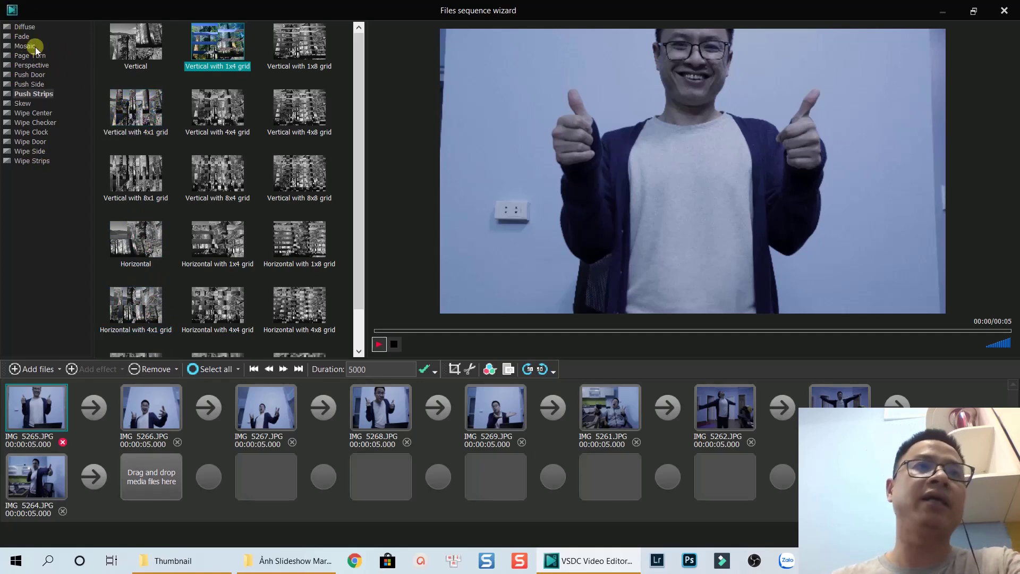
Step: Preview the Diffuse transitions Left to right with 8 lines and Right to left with 4 lines
{"action": "left_click", "coordinate": [26, 27]}
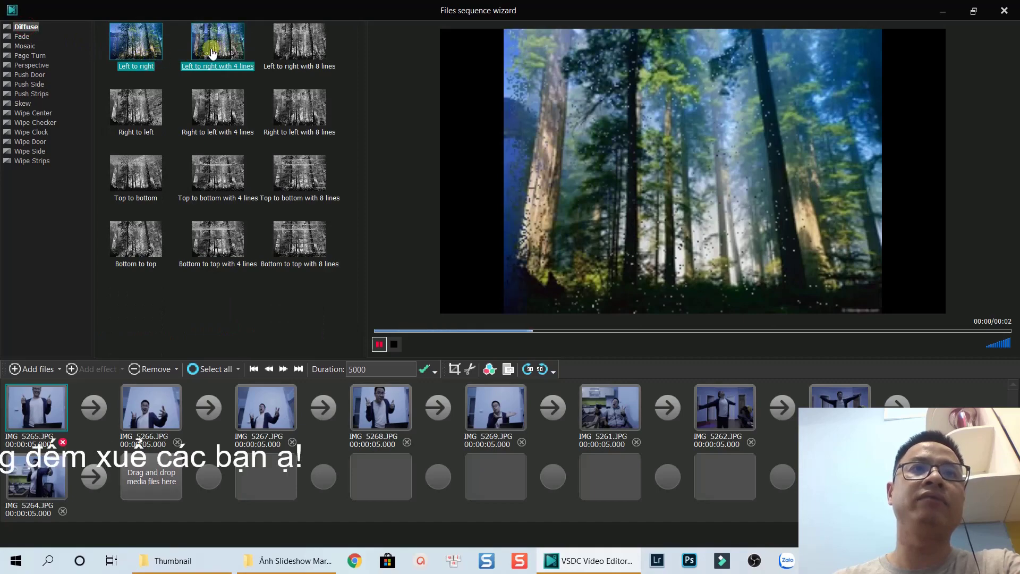
{"action": "left_click", "coordinate": [289, 53]}
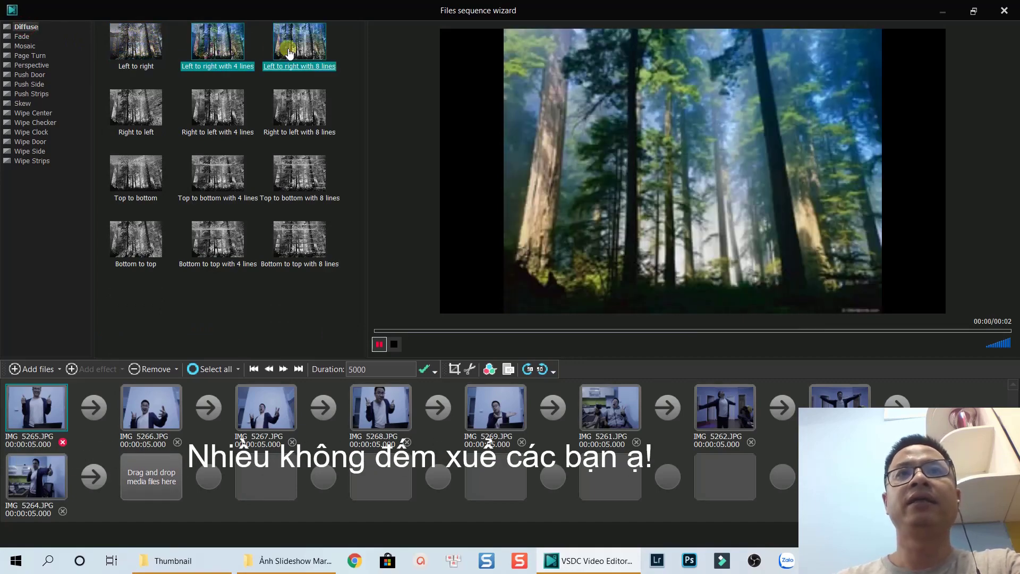
{"action": "left_click", "coordinate": [220, 106]}
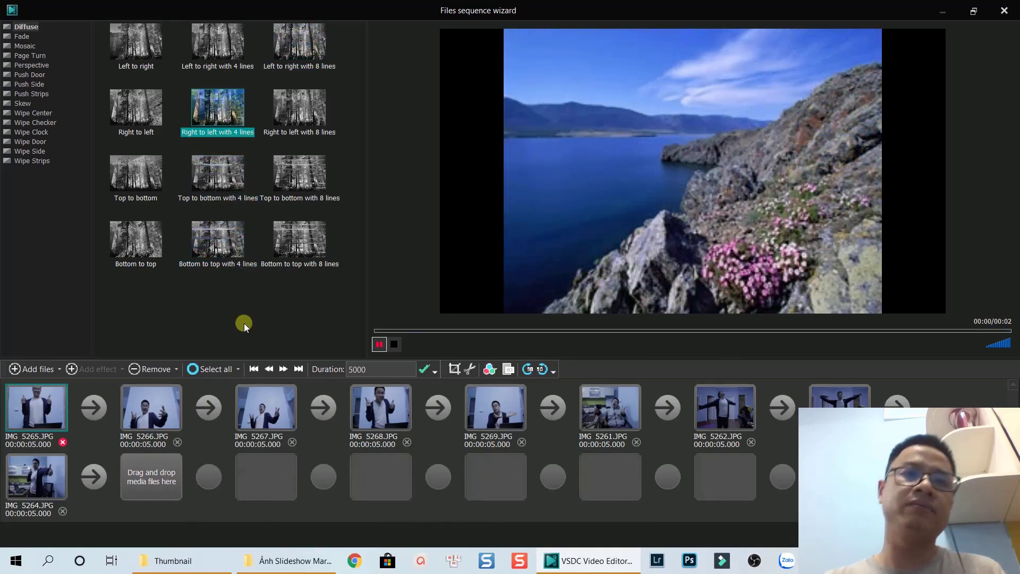
Step: Add random transition effects for all files in the photo sequence
{"action": "left_click", "coordinate": [237, 370]}
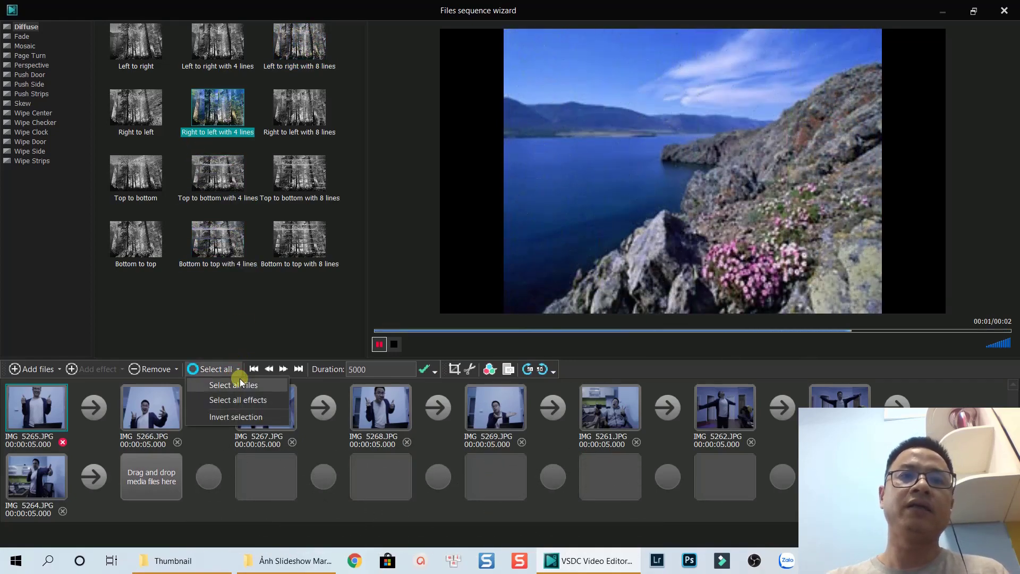
{"action": "left_click", "coordinate": [233, 383]}
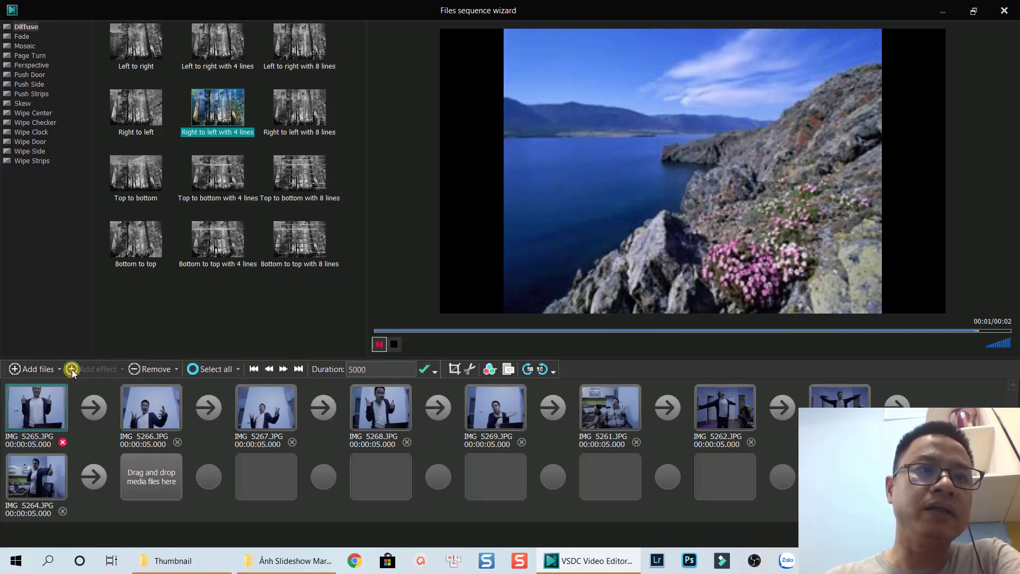
{"action": "left_click", "coordinate": [138, 404]}
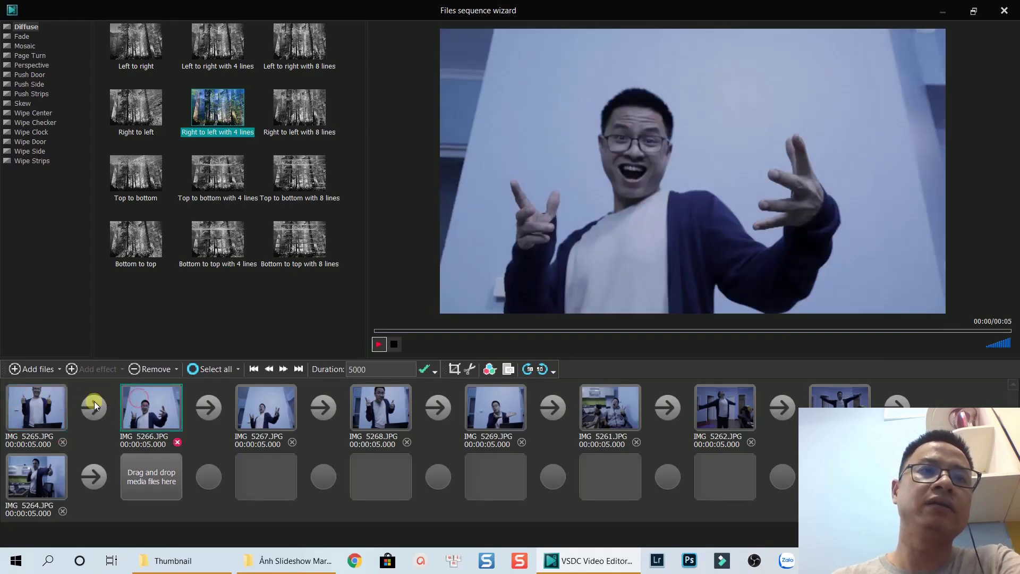
{"action": "left_click", "coordinate": [94, 402]}
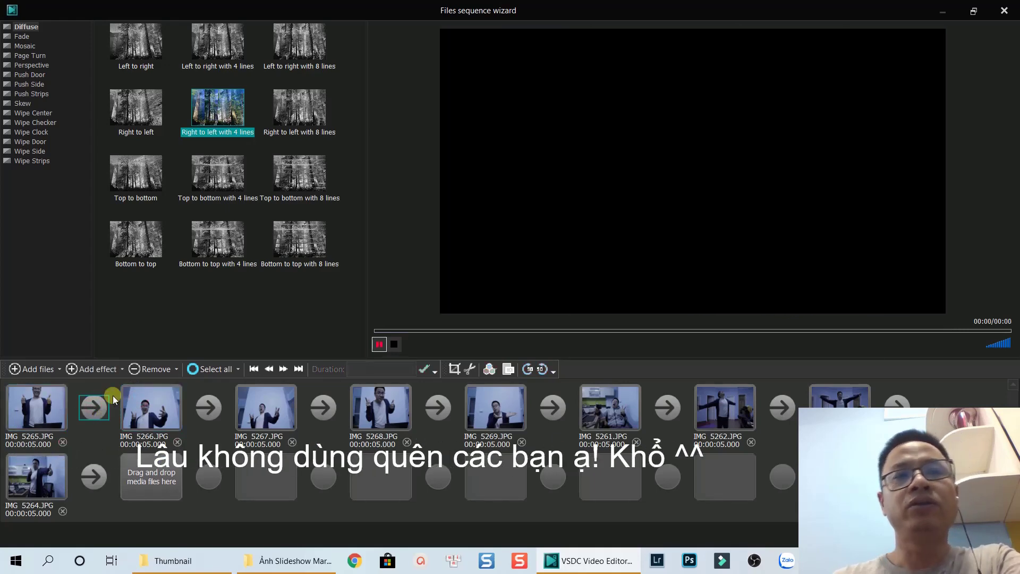
{"action": "left_click", "coordinate": [123, 369]}
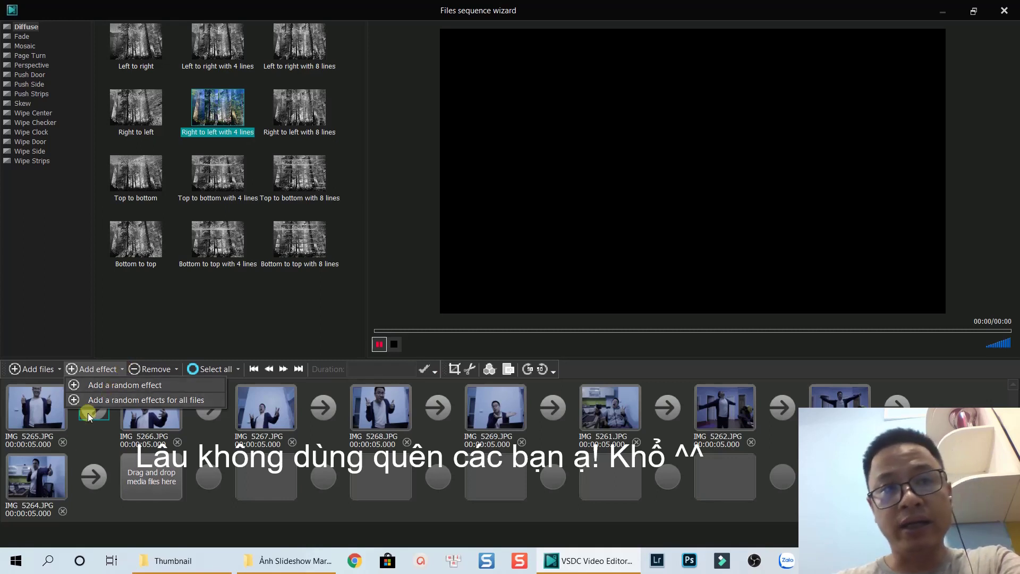
{"action": "left_click", "coordinate": [97, 441]}
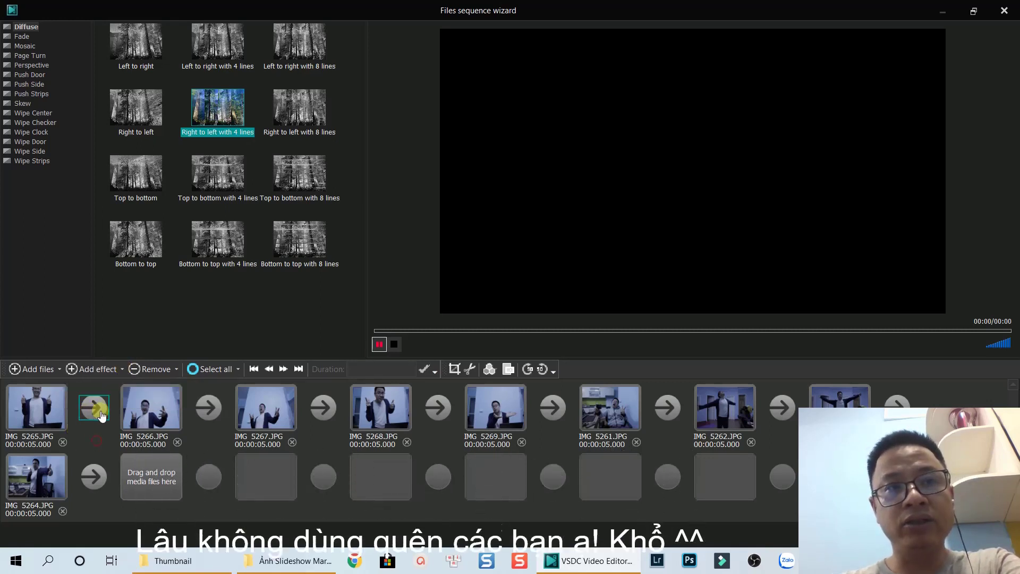
{"action": "left_click", "coordinate": [120, 372]}
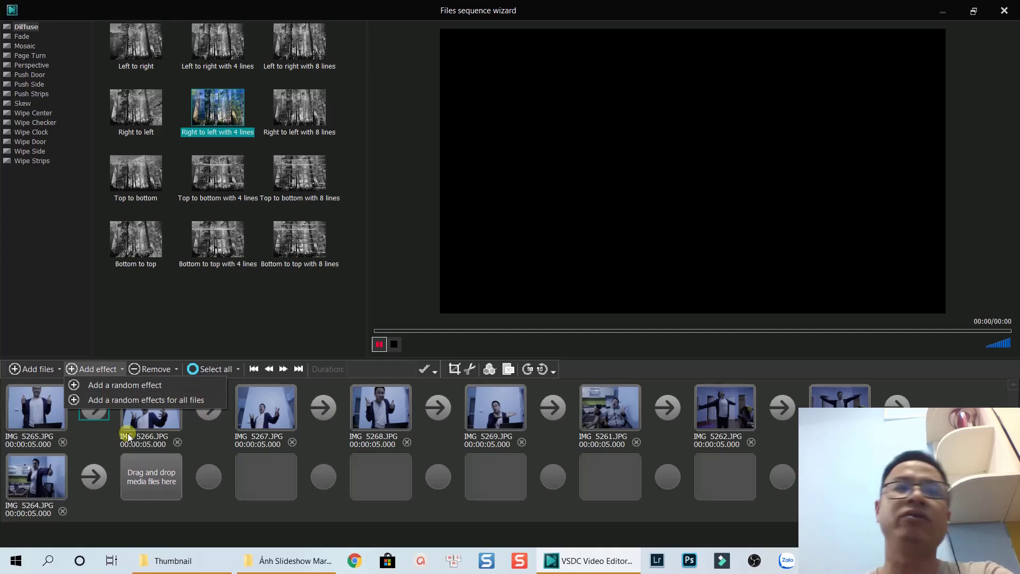
{"action": "left_click", "coordinate": [136, 401]}
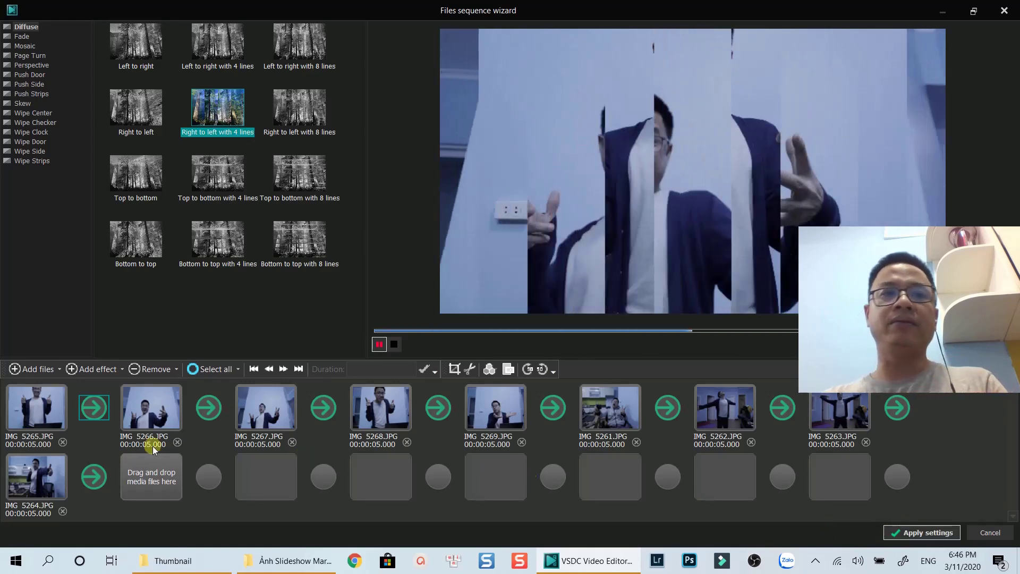
Step: Apply the 1977 Instagram style to IMG_5265.JPG
{"action": "left_click", "coordinate": [43, 412]}
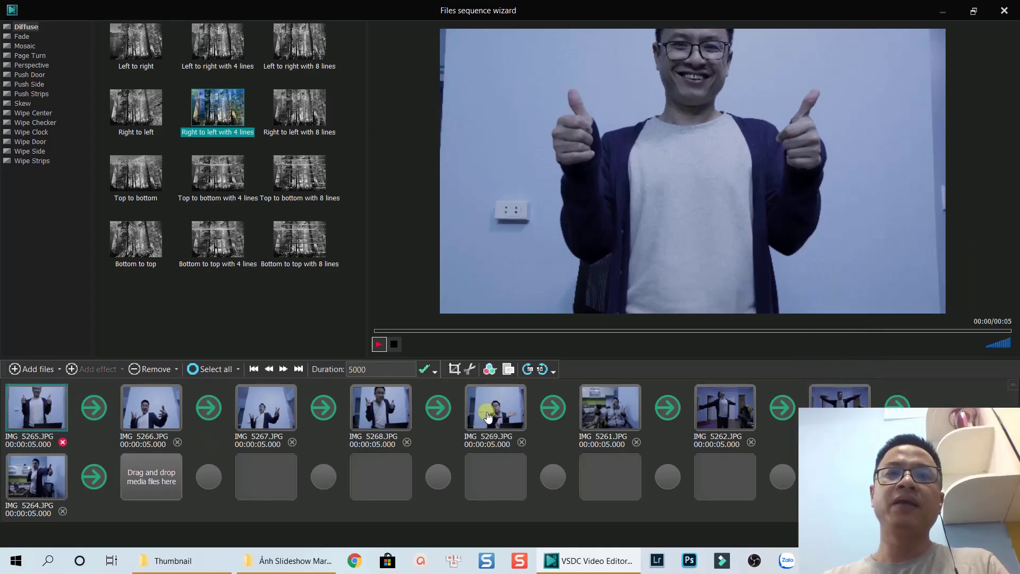
{"action": "left_click", "coordinate": [489, 369]}
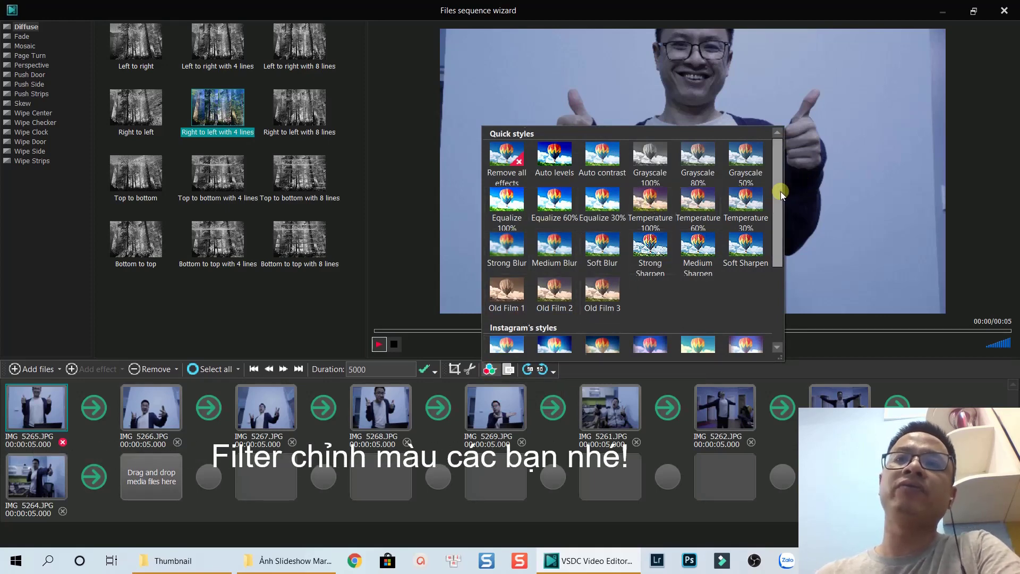
{"action": "left_click_drag", "start_coordinate": [780, 191], "coordinate": [791, 278]}
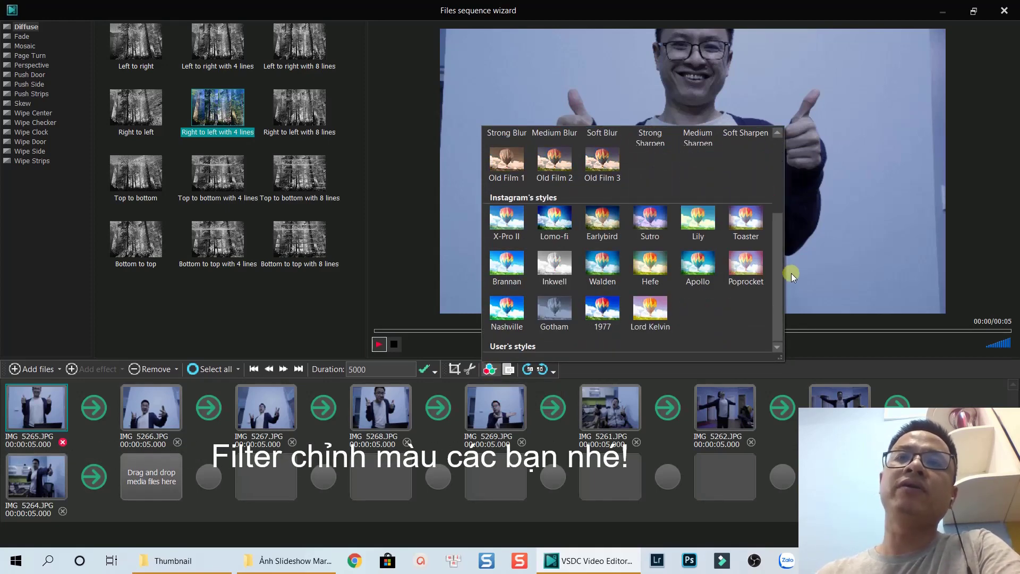
{"action": "left_click", "coordinate": [791, 269]}
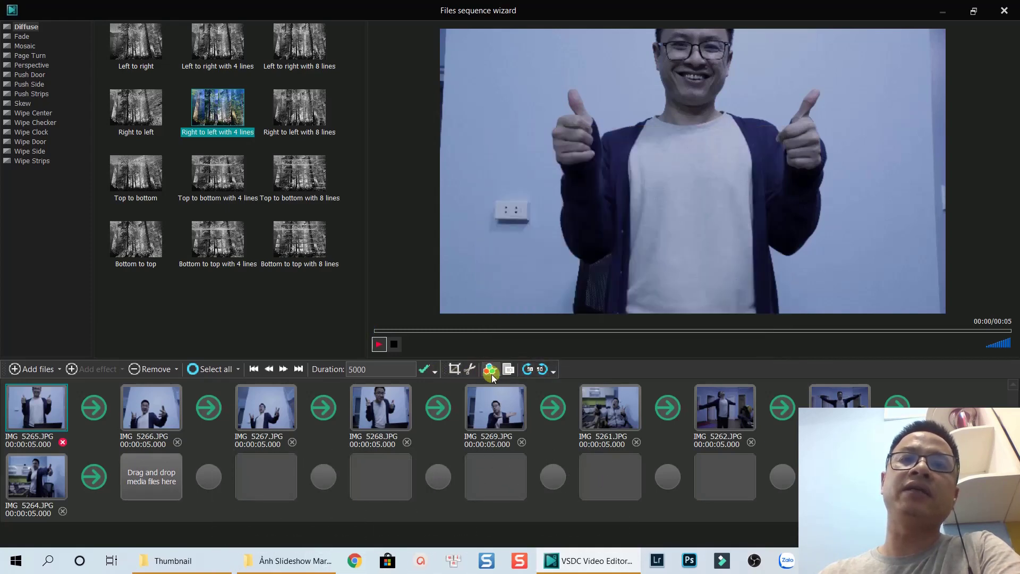
{"action": "left_click", "coordinate": [491, 372]}
{"action": "left_click", "coordinate": [483, 370]}
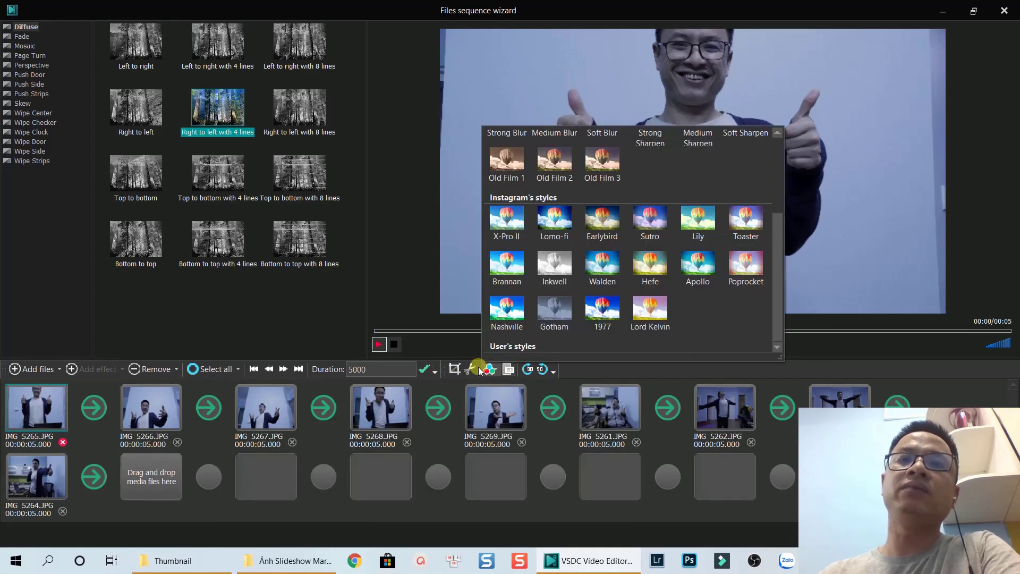
{"action": "left_click", "coordinate": [596, 317]}
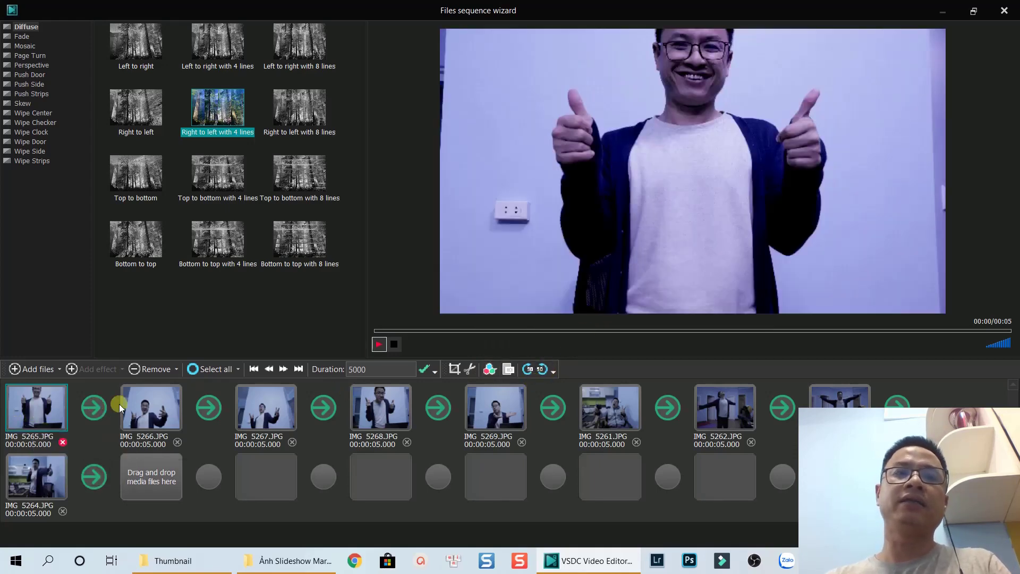
Step: Apply the X-Pro II Instagram style to IMG_5266.JPG
{"action": "left_click", "coordinate": [132, 407]}
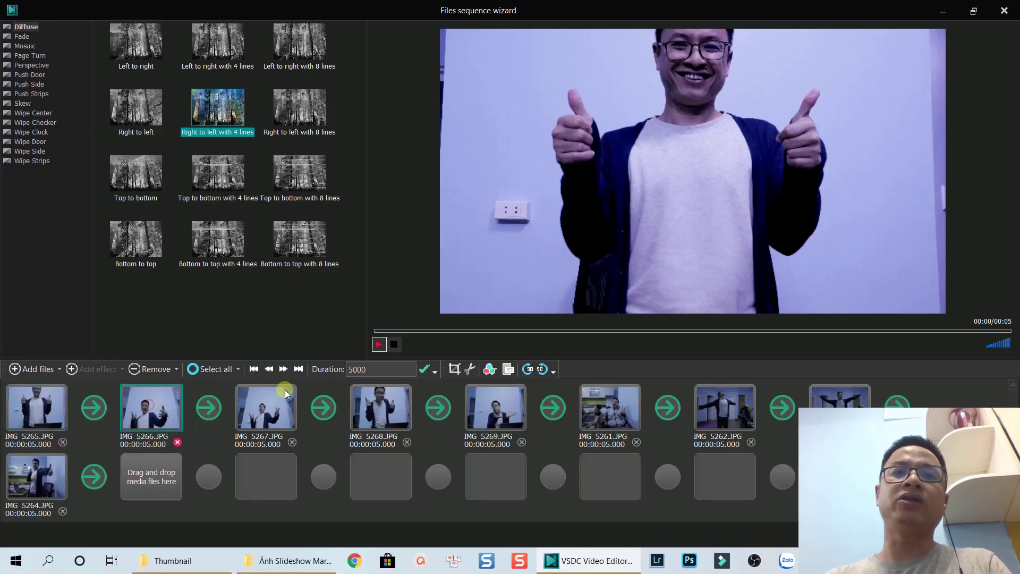
{"action": "left_click", "coordinate": [494, 372]}
{"action": "left_click", "coordinate": [492, 373]}
{"action": "double_click", "coordinate": [493, 371]}
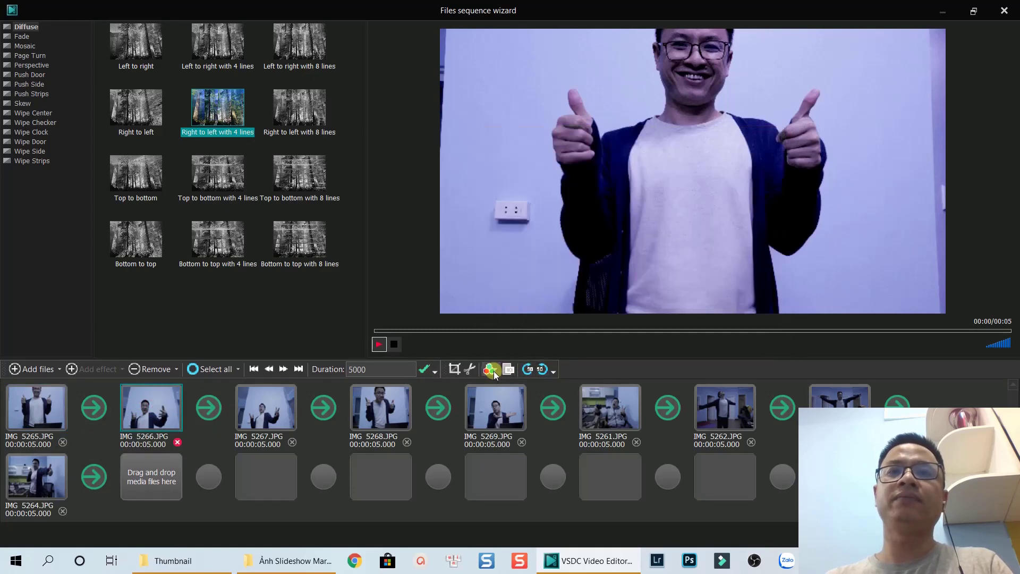
{"action": "left_click", "coordinate": [493, 371]}
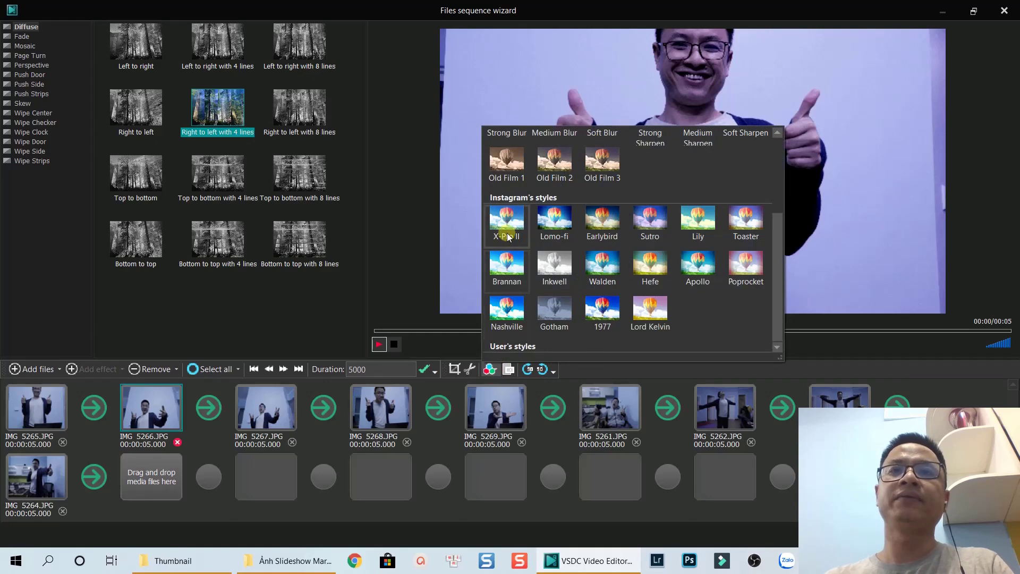
{"action": "left_click", "coordinate": [506, 229]}
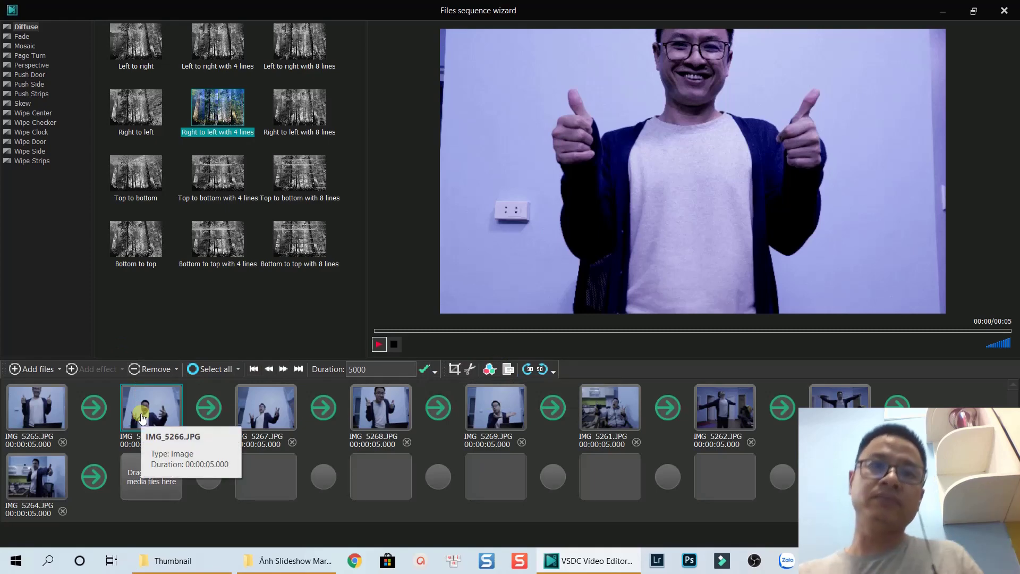
Step: Try rotating IMG_5266.JPG in 90-degree turns and bring it back to its upright orientation
{"action": "left_click", "coordinate": [529, 371]}
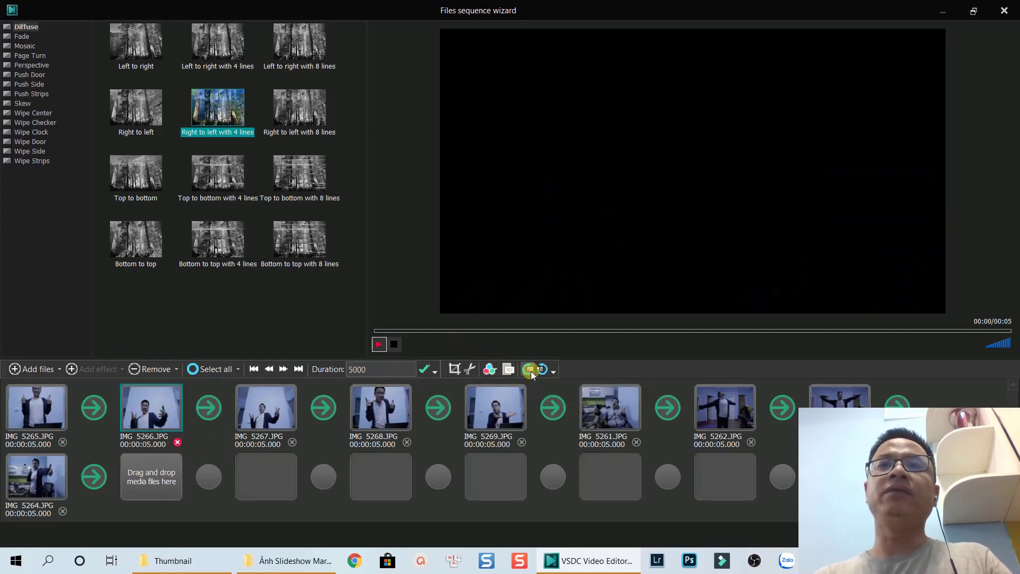
{"action": "left_click", "coordinate": [531, 371]}
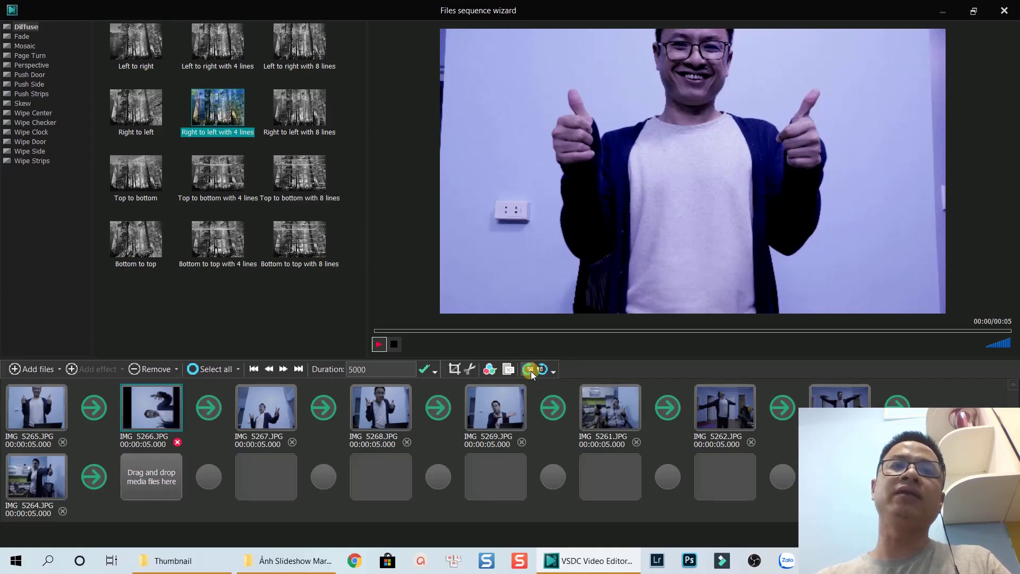
{"action": "left_click", "coordinate": [531, 371]}
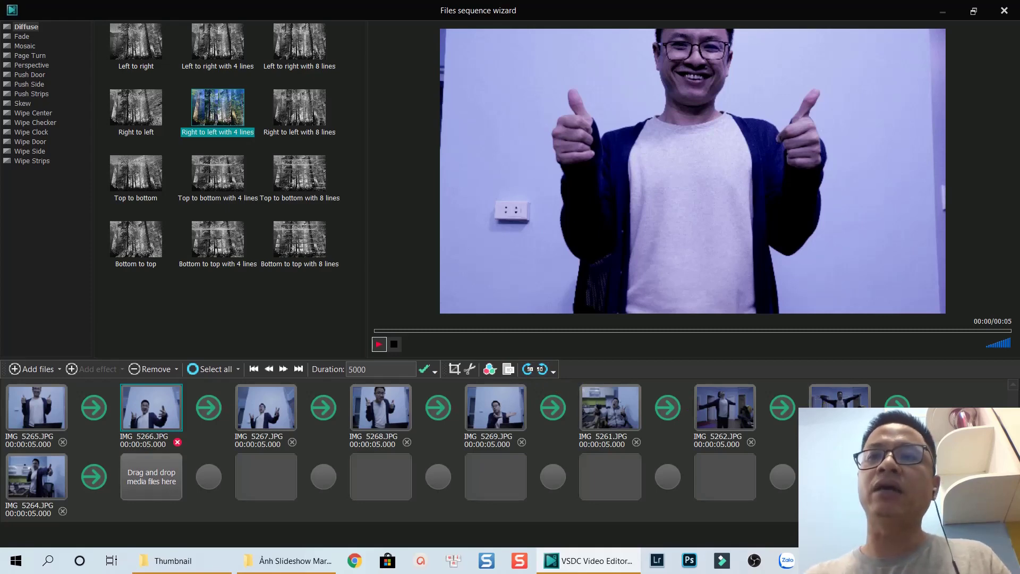
Step: Apply the wizard settings to build the slideshow in the scene and review the images and effects in the object list
{"action": "left_click", "coordinate": [424, 369]}
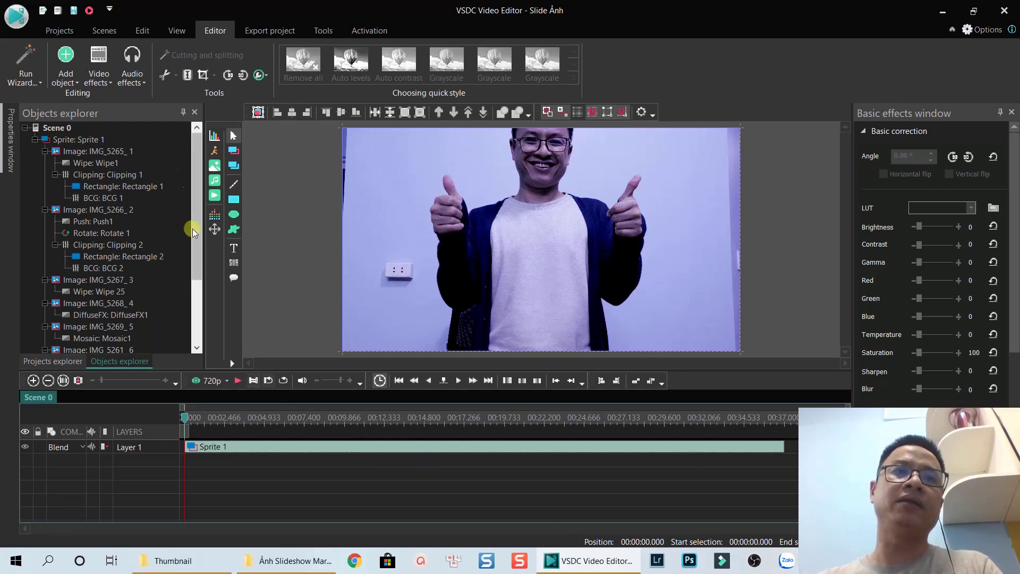
{"action": "scroll", "coordinate": [196, 178], "scroll_direction": "down", "scroll_amount": 3}
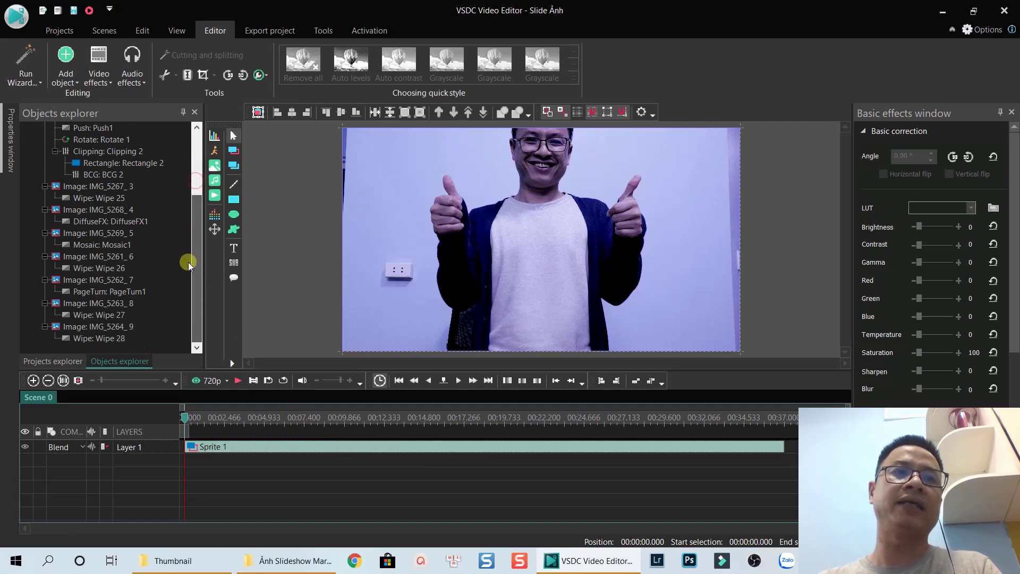
Step: Show the properties of Sprite 1 in a floating window, move it aside and close the basic effects window
{"action": "scroll", "coordinate": [187, 175], "scroll_direction": "up", "scroll_amount": 3}
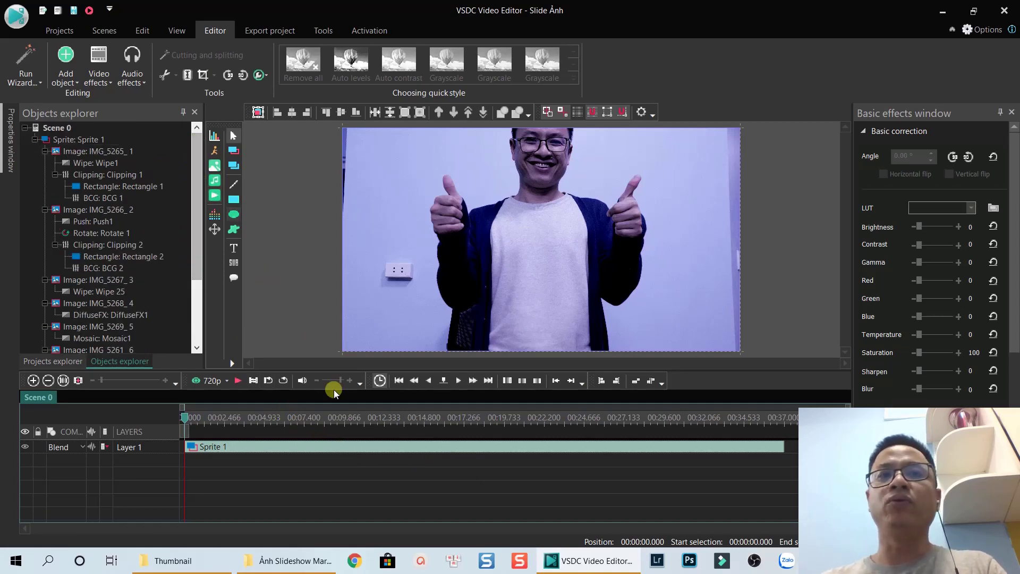
{"action": "left_click", "coordinate": [343, 450]}
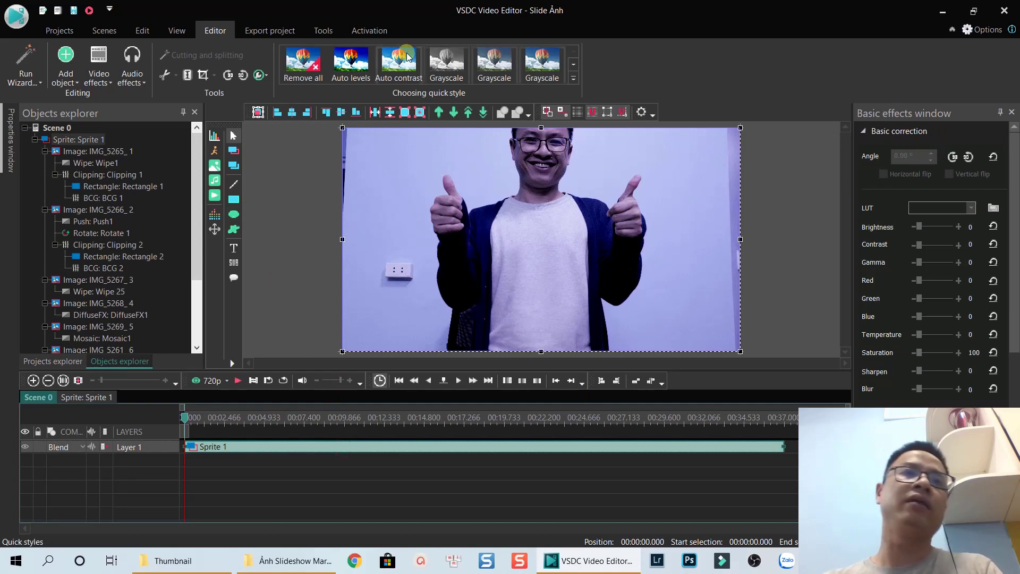
{"action": "left_click", "coordinate": [178, 32]}
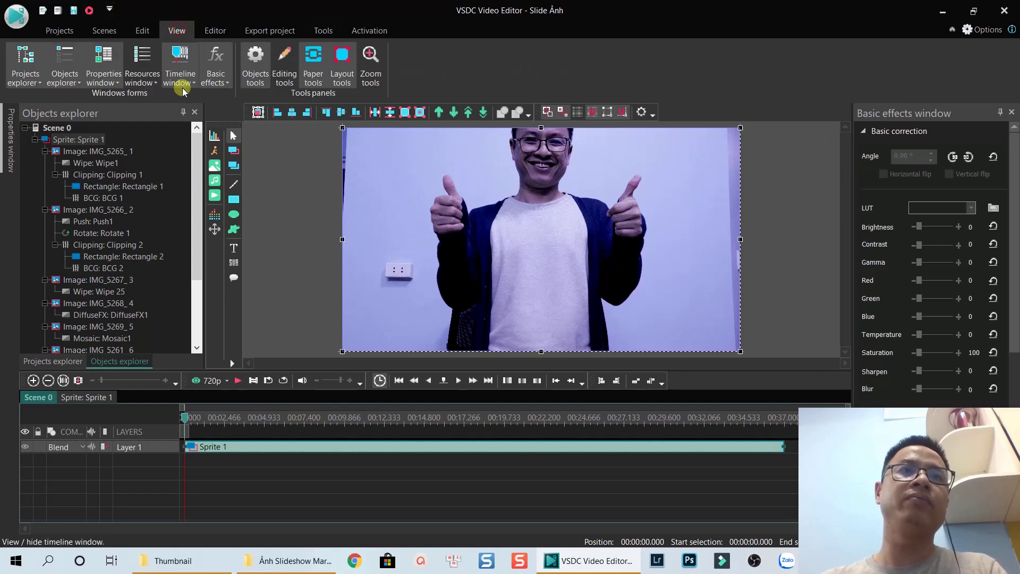
{"action": "left_click", "coordinate": [104, 64]}
{"action": "left_click", "coordinate": [104, 64]}
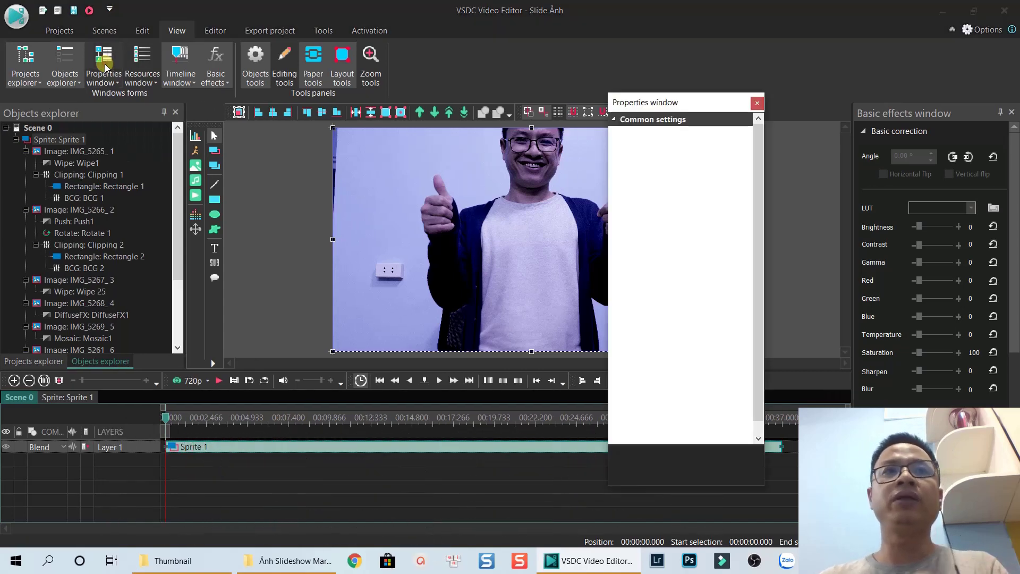
{"action": "left_click_drag", "start_coordinate": [671, 108], "coordinate": [923, 96]}
{"action": "left_click", "coordinate": [1012, 112]}
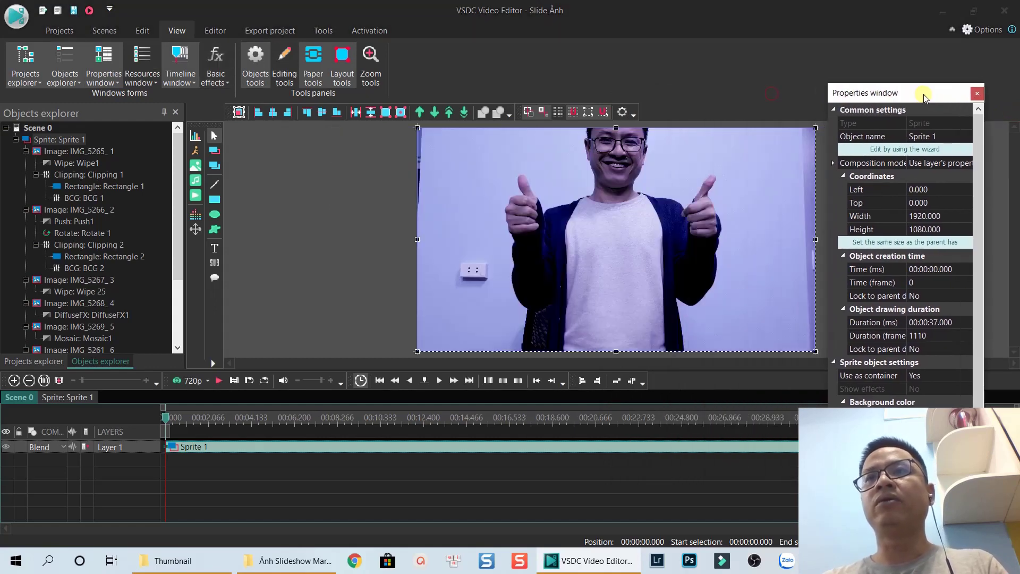
Step: Reopen Sprite 1 in the files sequence wizard to review its photos and transitions, and close it without changes
{"action": "left_click", "coordinate": [889, 151]}
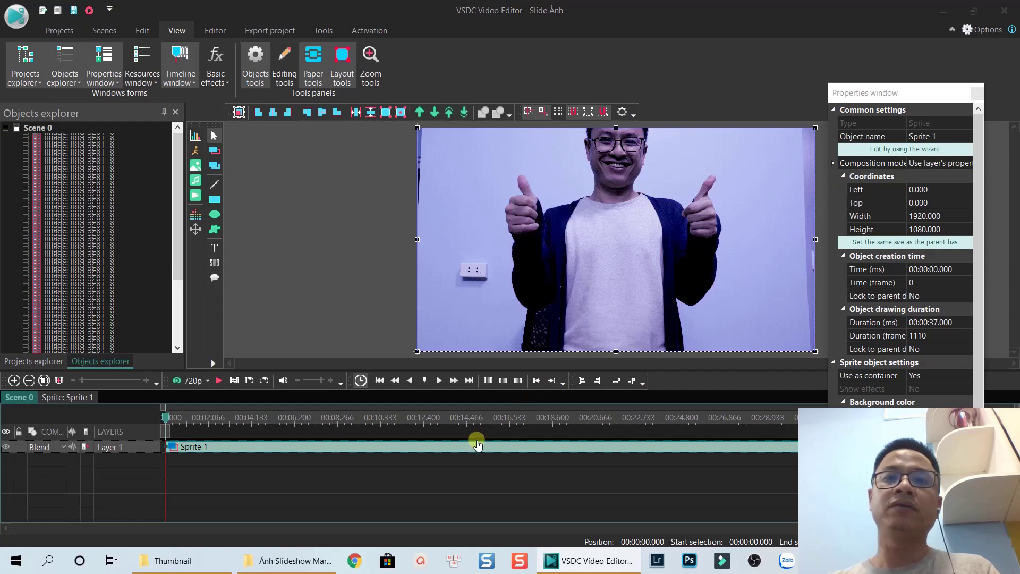
{"action": "left_click", "coordinate": [903, 150]}
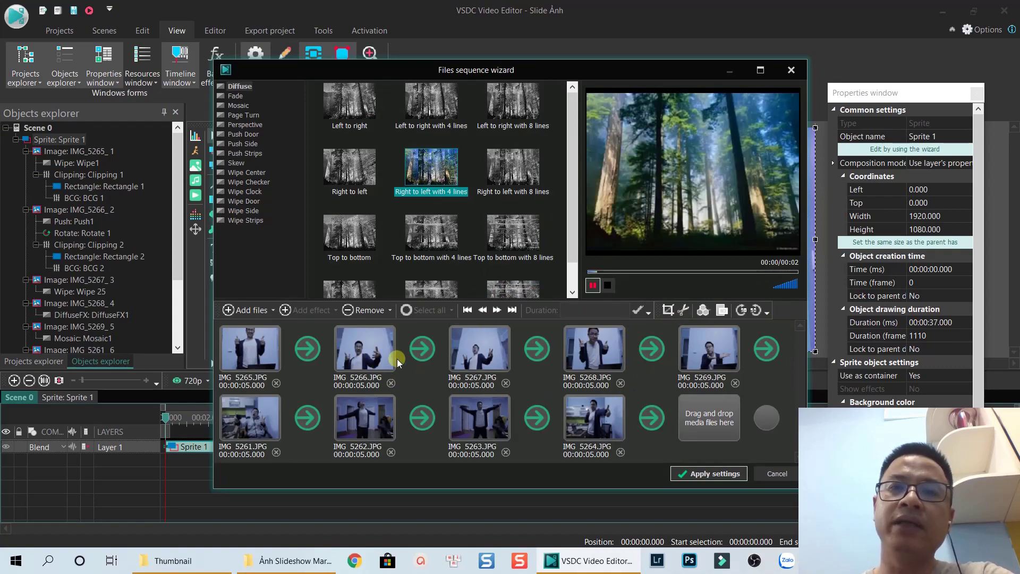
{"action": "left_click", "coordinate": [791, 69]}
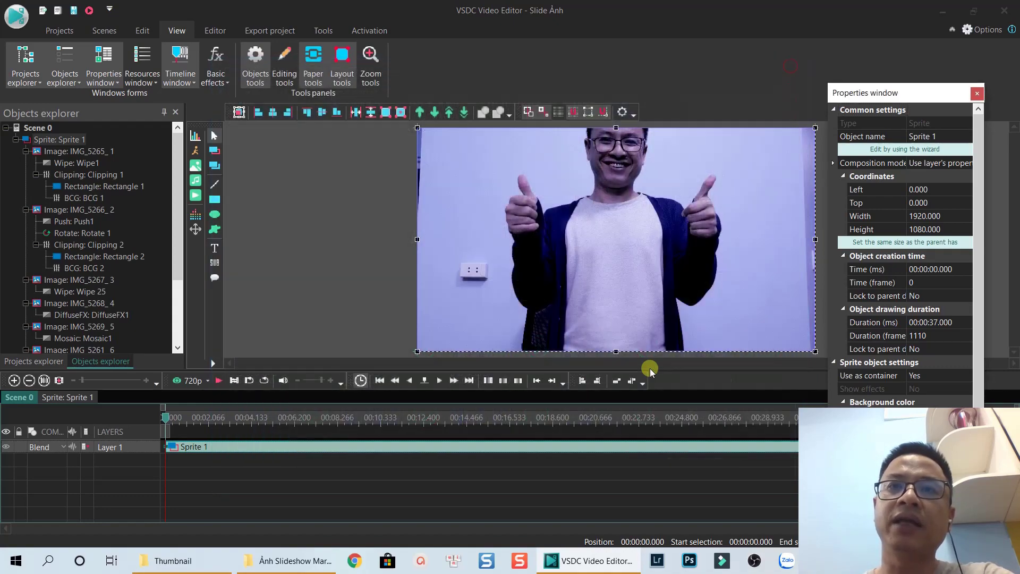
Step: Open Sprite 1's contents, enlarge the timeline to view the individual photo layers, and return to the scene level
{"action": "double_click", "coordinate": [412, 447]}
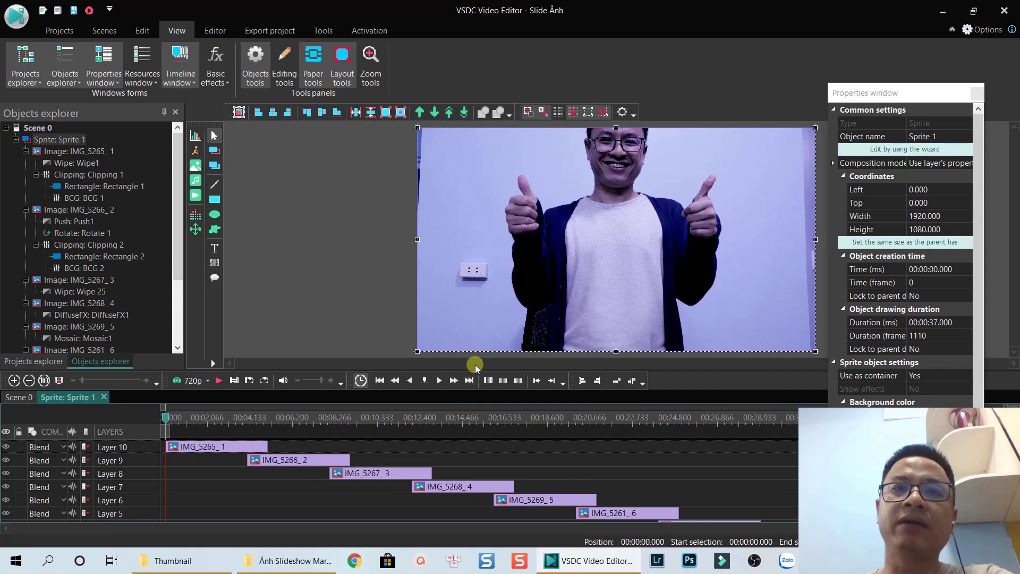
{"action": "left_click_drag", "start_coordinate": [475, 370], "coordinate": [466, 240]}
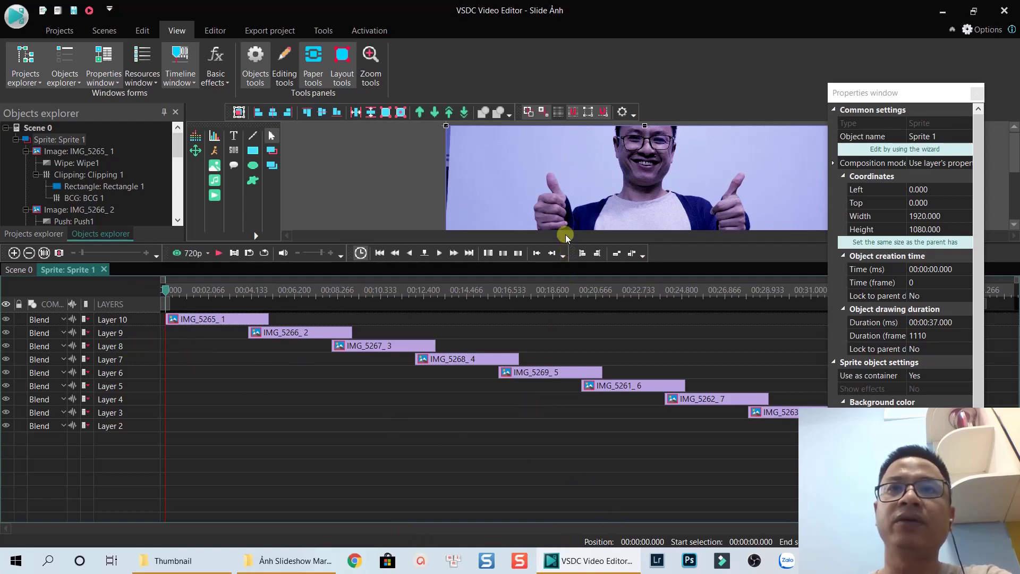
{"action": "left_click_drag", "start_coordinate": [568, 243], "coordinate": [553, 345]}
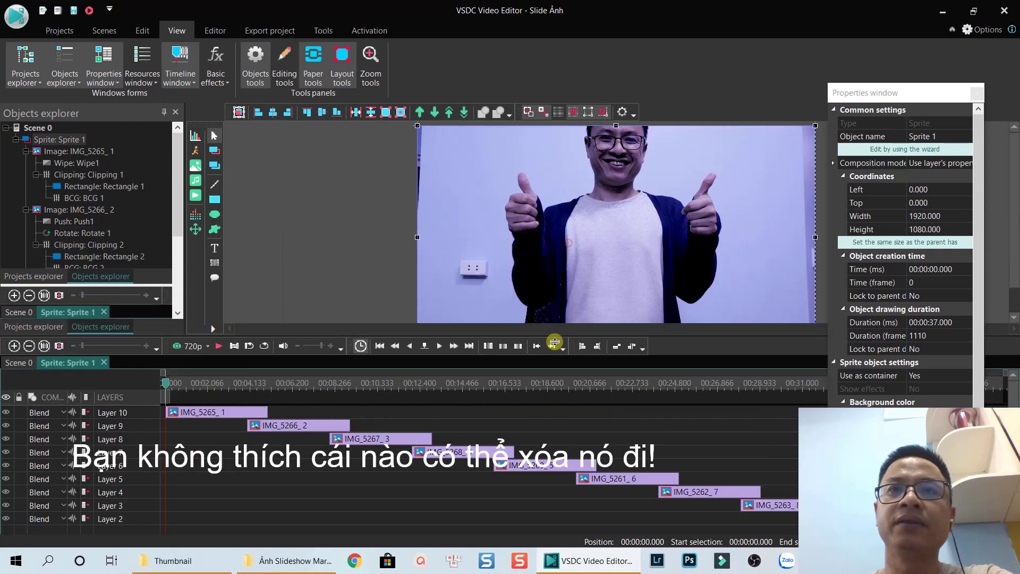
{"action": "left_click", "coordinate": [59, 139]}
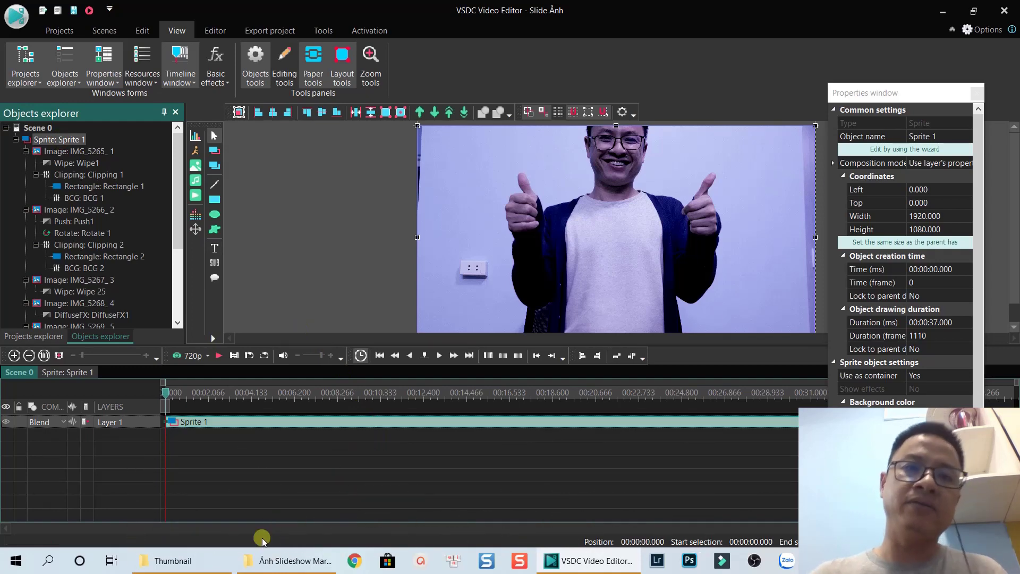
Step: Add Invisible_Beauty.mp3 from the Thumbnail folder to the start of the scene and close the properties window
{"action": "left_click", "coordinate": [203, 562]}
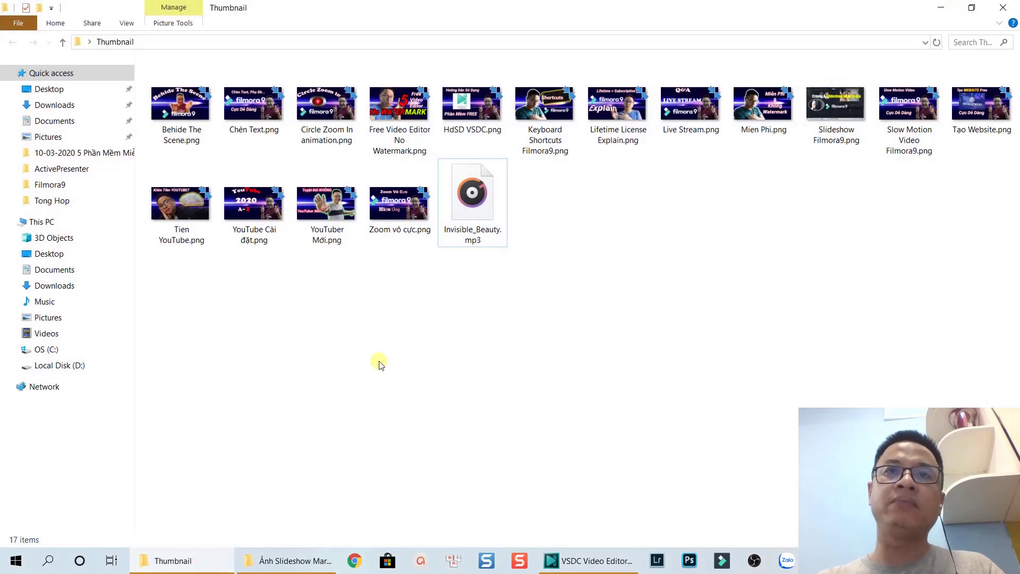
{"action": "left_click", "coordinate": [467, 199]}
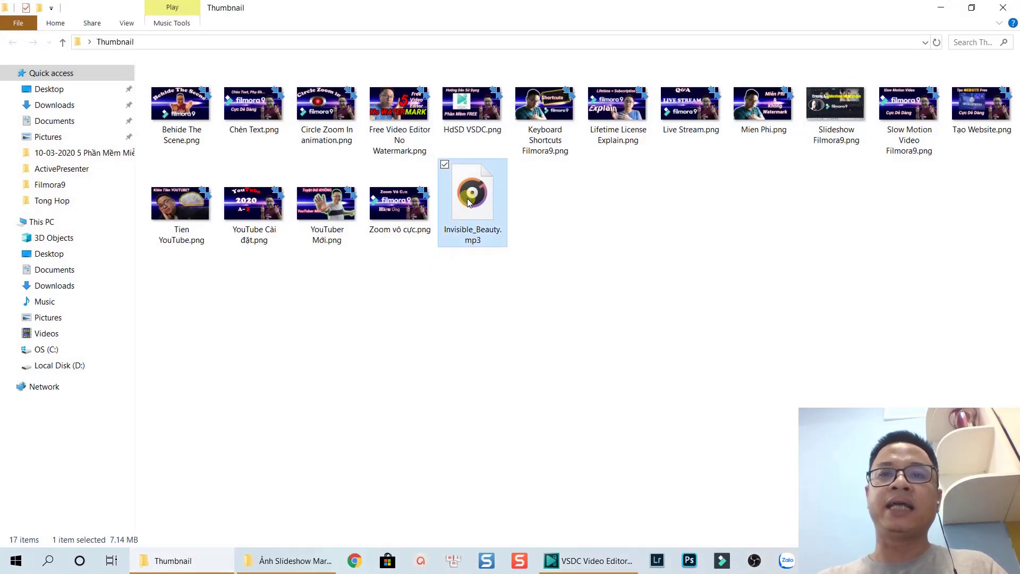
{"action": "left_click_drag", "start_coordinate": [467, 198], "coordinate": [325, 257]}
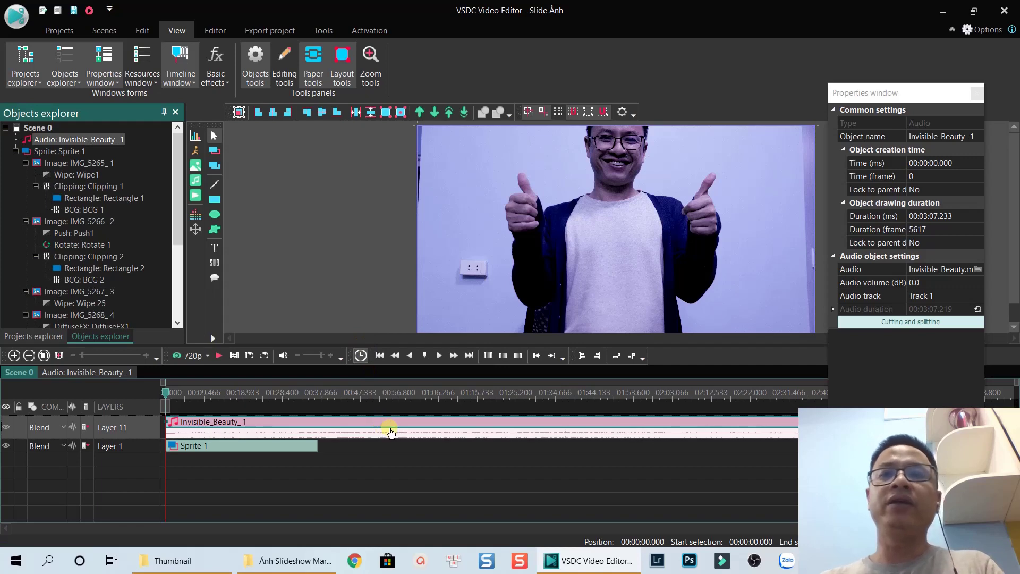
{"action": "left_click", "coordinate": [975, 95]}
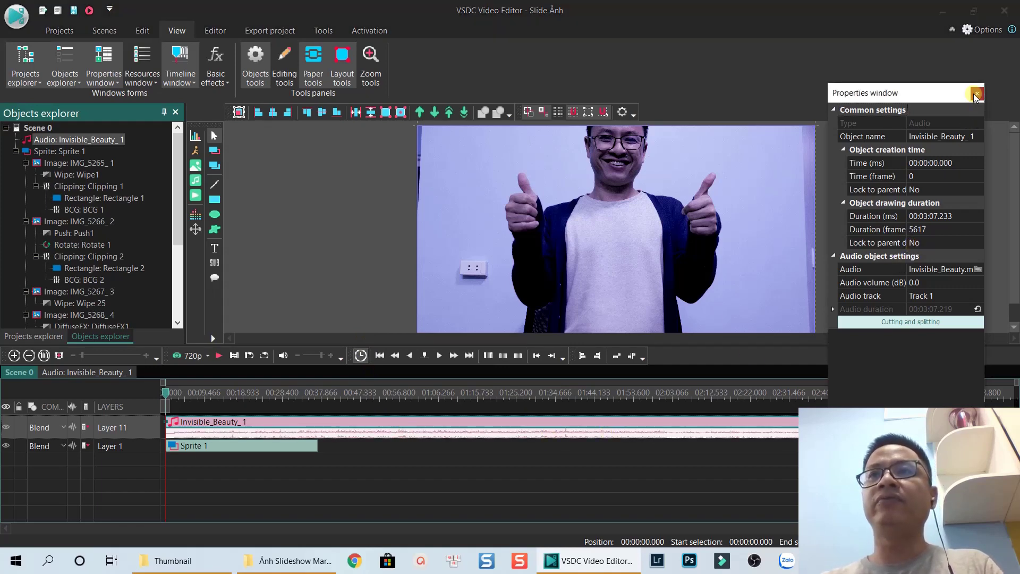
{"action": "left_click", "coordinate": [976, 95]}
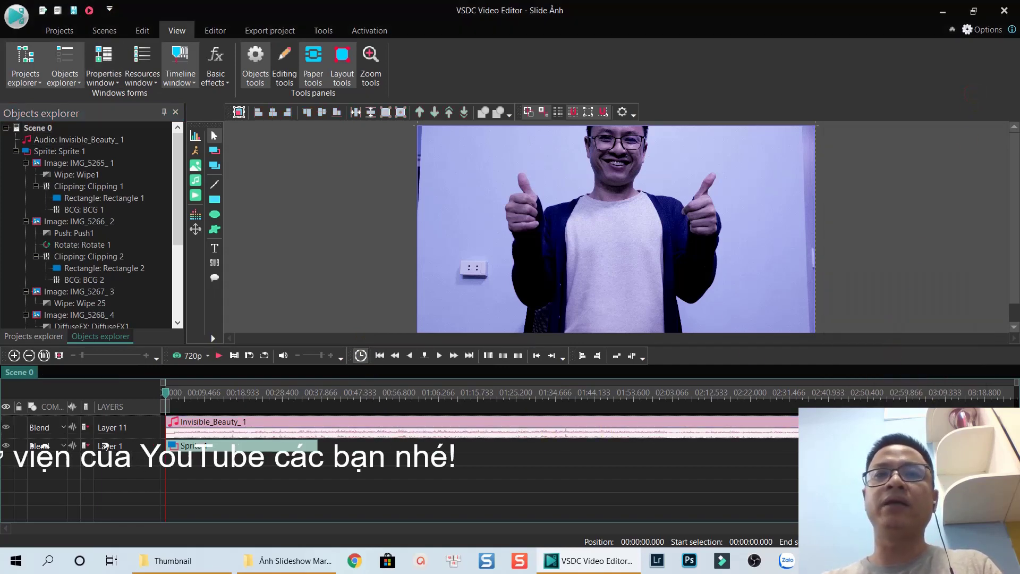
Step: Shorten the Invisible_Beauty audio to end together with Sprite 1 and play the slideshow with its music
{"action": "left_click_drag", "start_coordinate": [796, 421], "coordinate": [316, 419]}
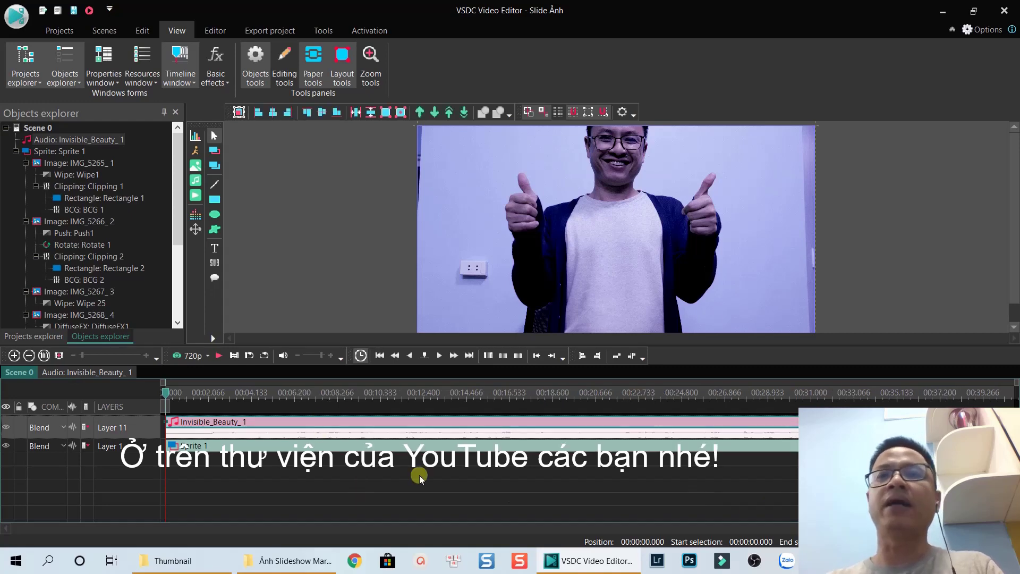
{"action": "left_click", "coordinate": [278, 486]}
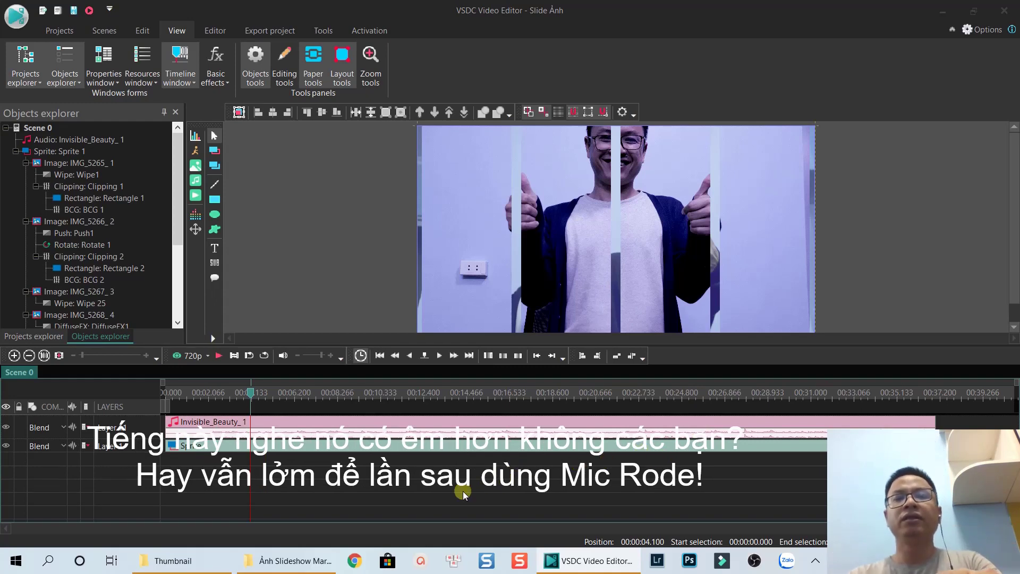
{"action": "key", "text": "space"}
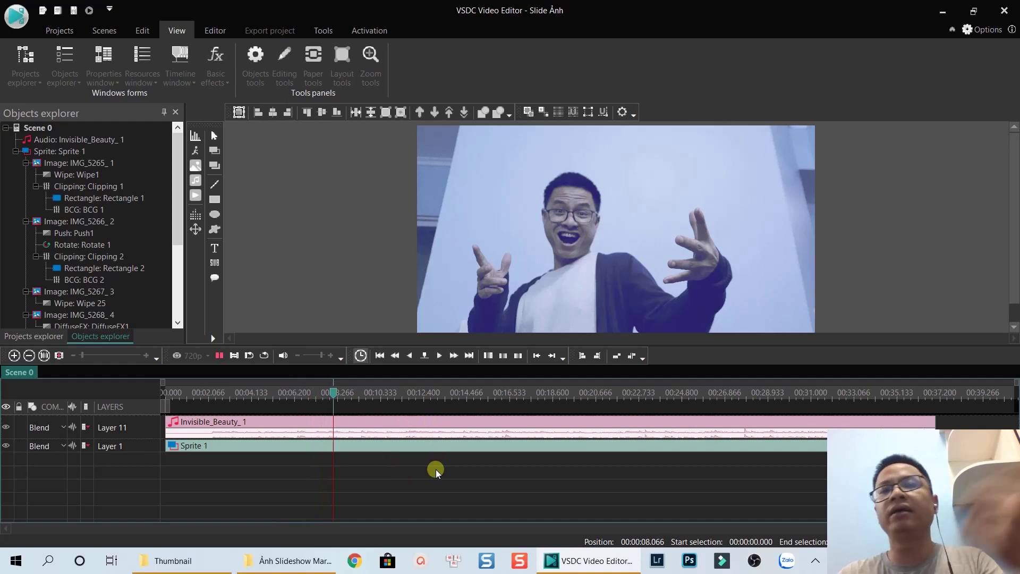
Step: Add a text object from the cursor at 00:00:00.633, framed across the picture's upper part, reading "Chào Các bạn nhé!"
{"action": "left_click", "coordinate": [178, 392]}
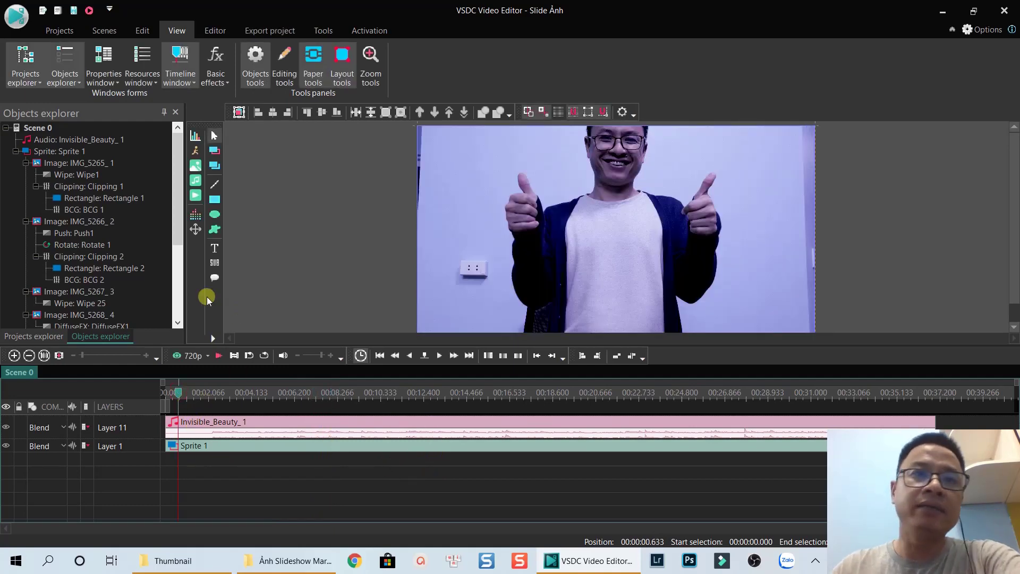
{"action": "left_click", "coordinate": [218, 246]}
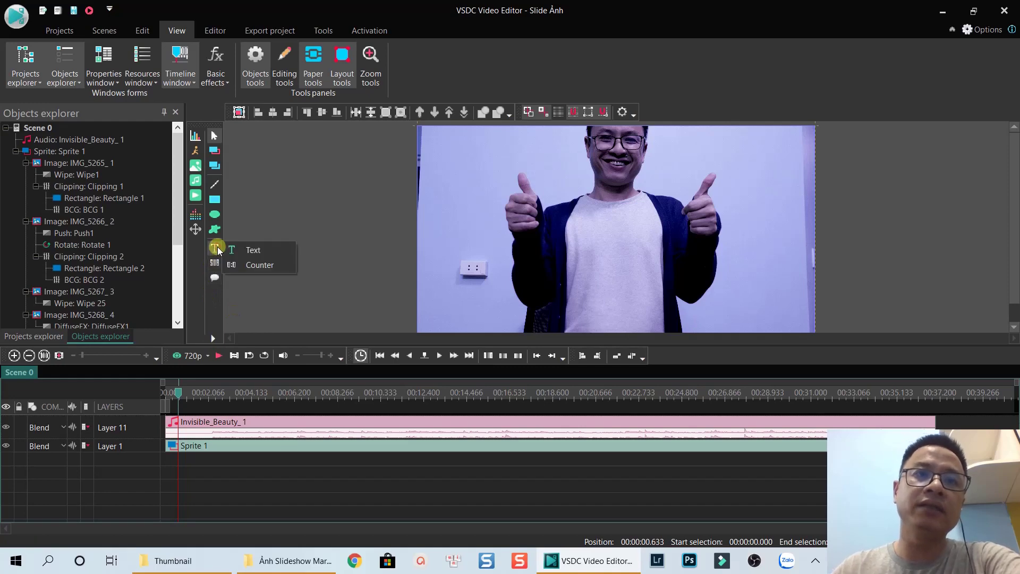
{"action": "left_click", "coordinate": [257, 256]}
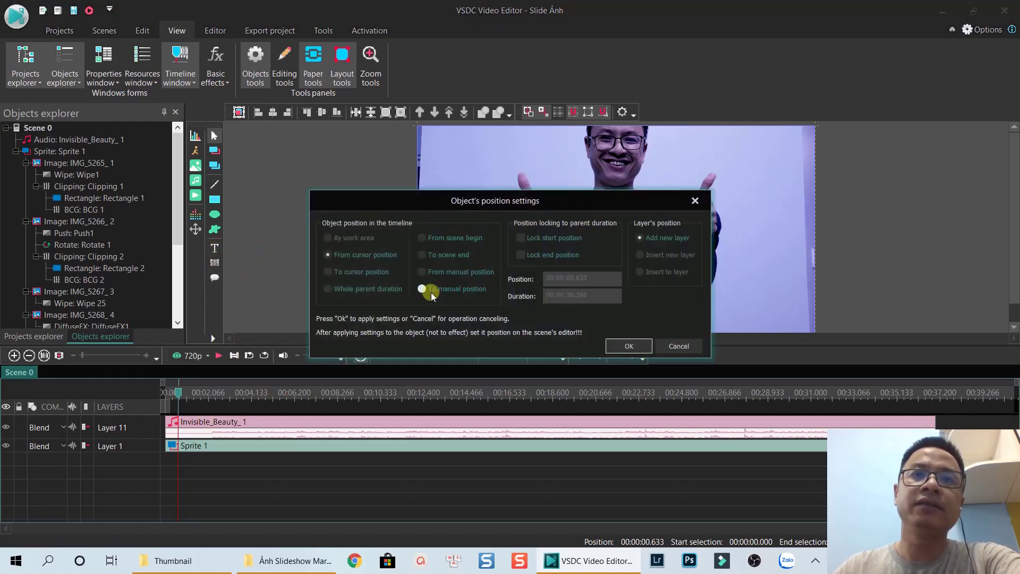
{"action": "left_click", "coordinate": [620, 343]}
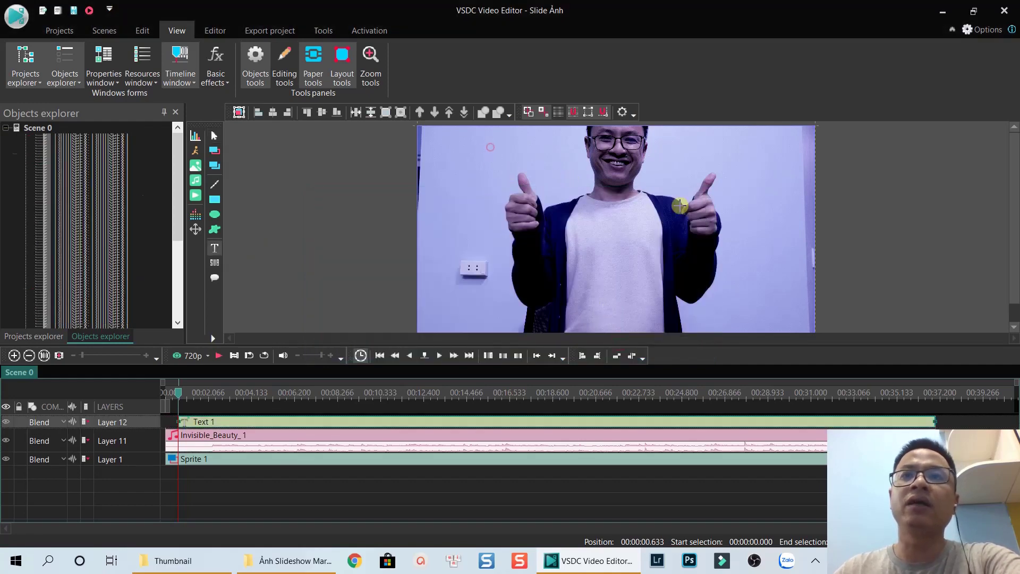
{"action": "left_click_drag", "start_coordinate": [680, 205], "coordinate": [752, 225]}
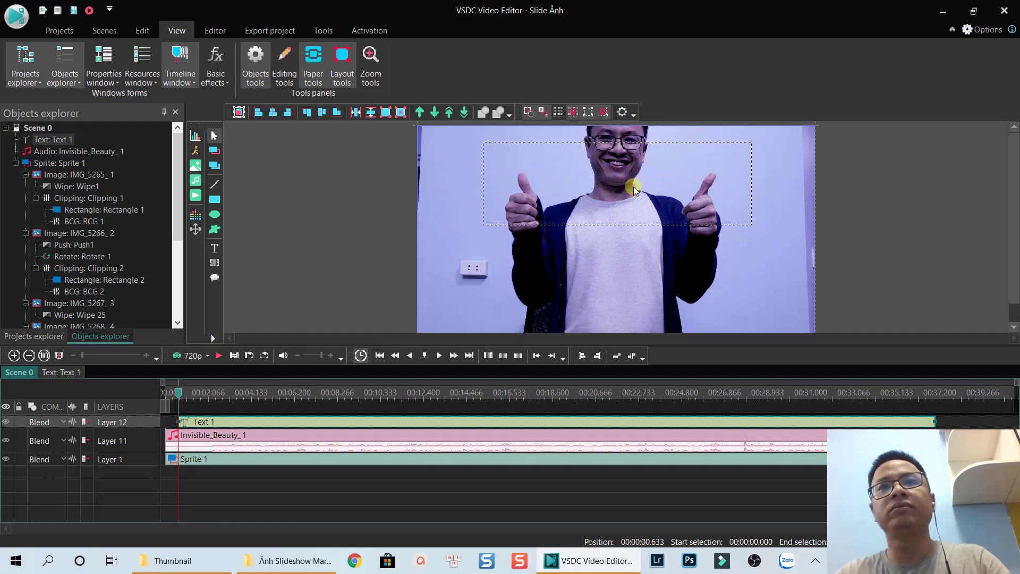
{"action": "left_click", "coordinate": [63, 31]}
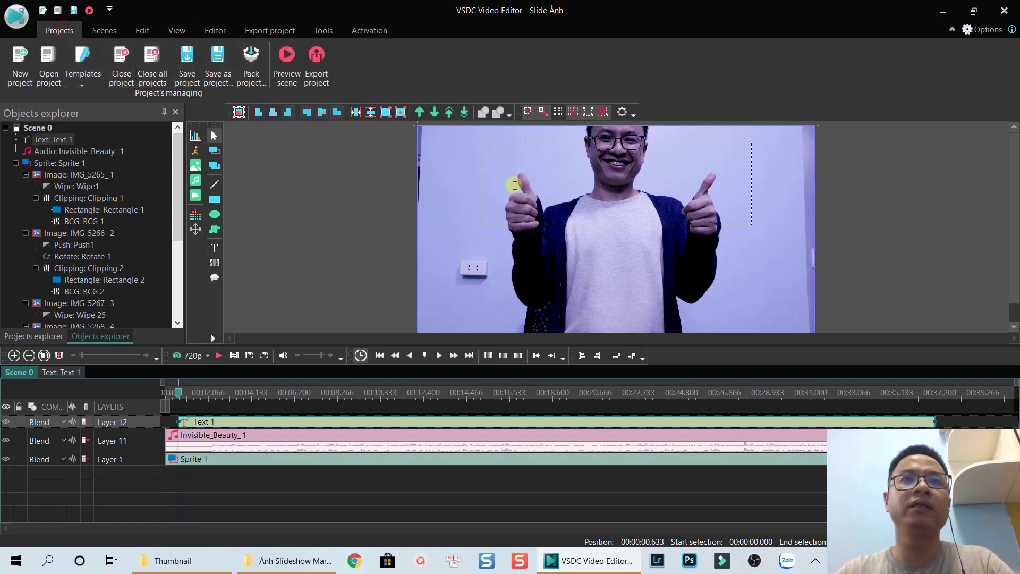
{"action": "left_click", "coordinate": [176, 31]}
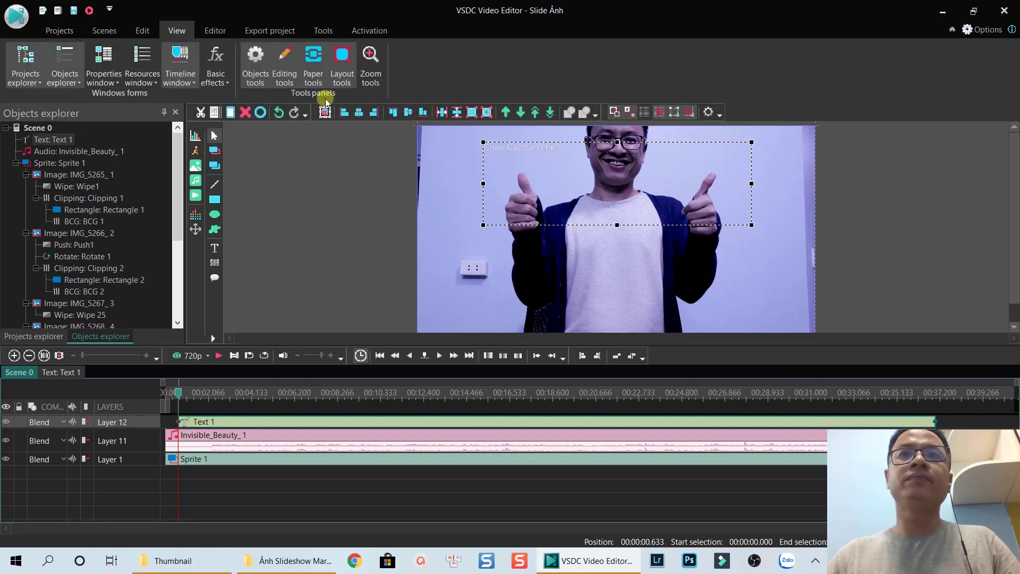
Step: Select all of the greeting text and set its color to the standard dark blue
{"action": "left_click", "coordinate": [215, 32]}
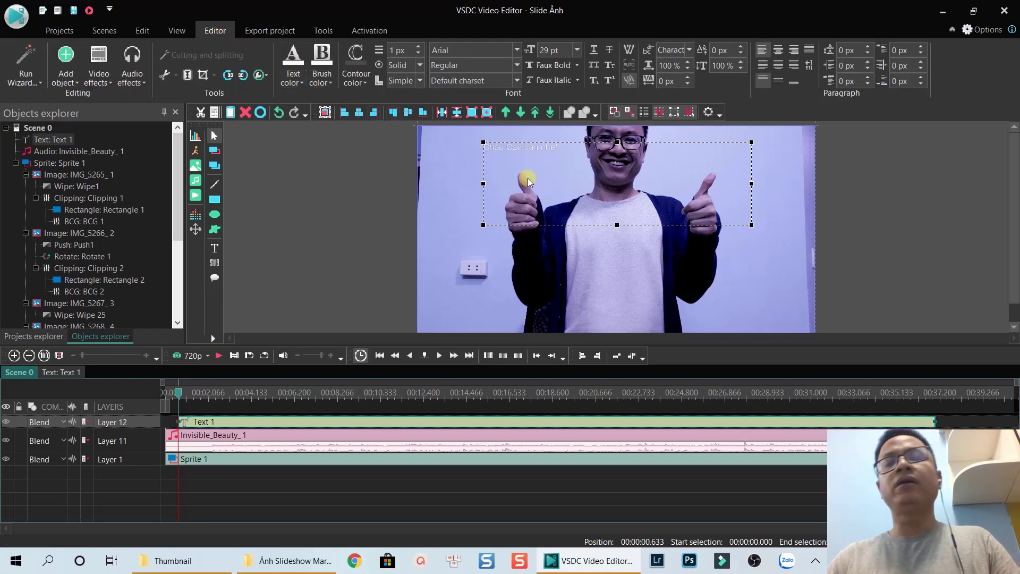
{"action": "double_click", "coordinate": [553, 148]}
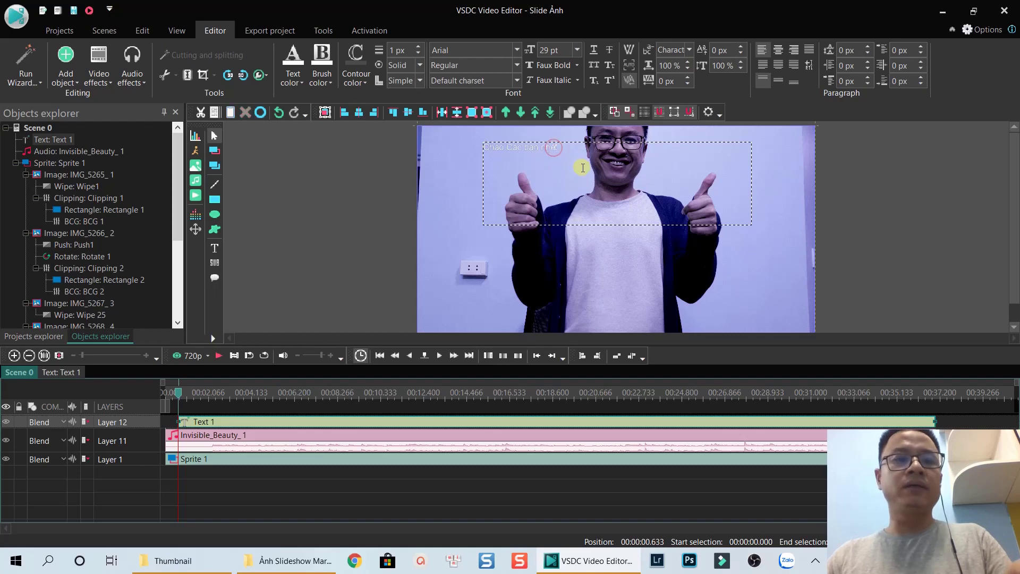
{"action": "key", "text": "ctrl+a"}
{"action": "left_click", "coordinate": [300, 84]}
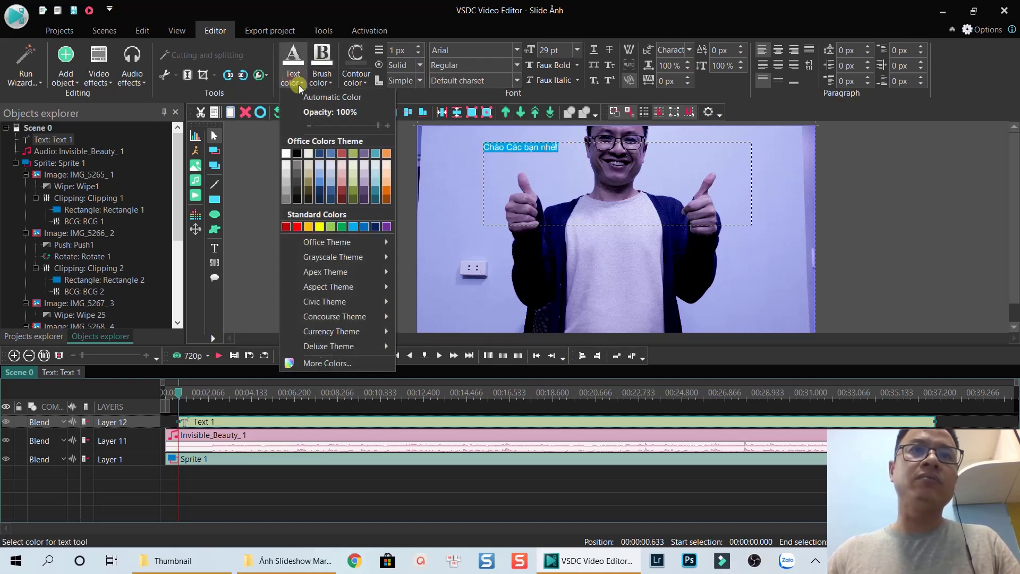
{"action": "left_click", "coordinate": [375, 226]}
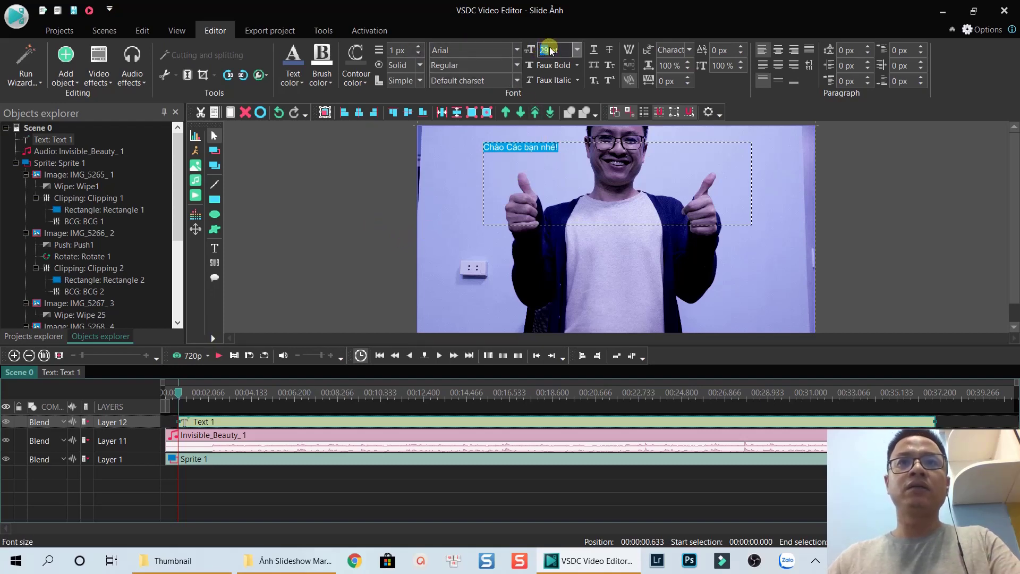
Step: Set the greeting text's font size to 60 pt and center it horizontally in its frame
{"action": "type", "text": "60"}
{"action": "key", "text": "Return"}
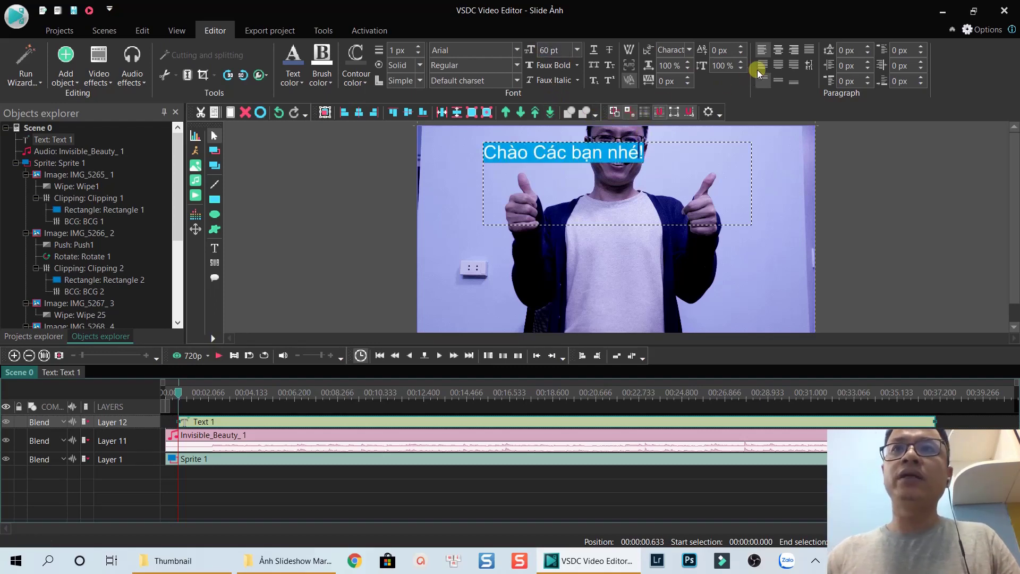
{"action": "left_click", "coordinate": [786, 50]}
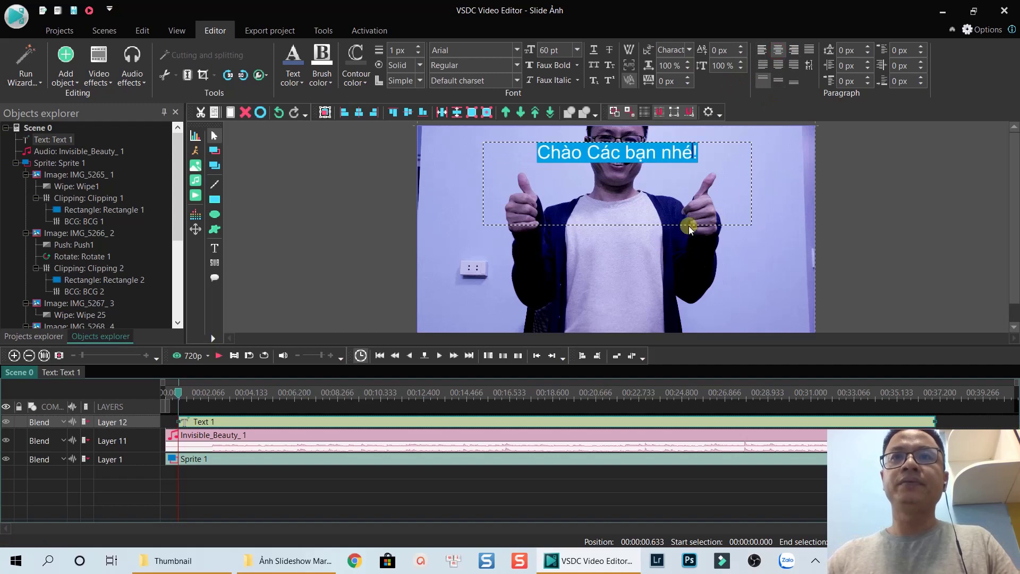
{"action": "left_click", "coordinate": [780, 214]}
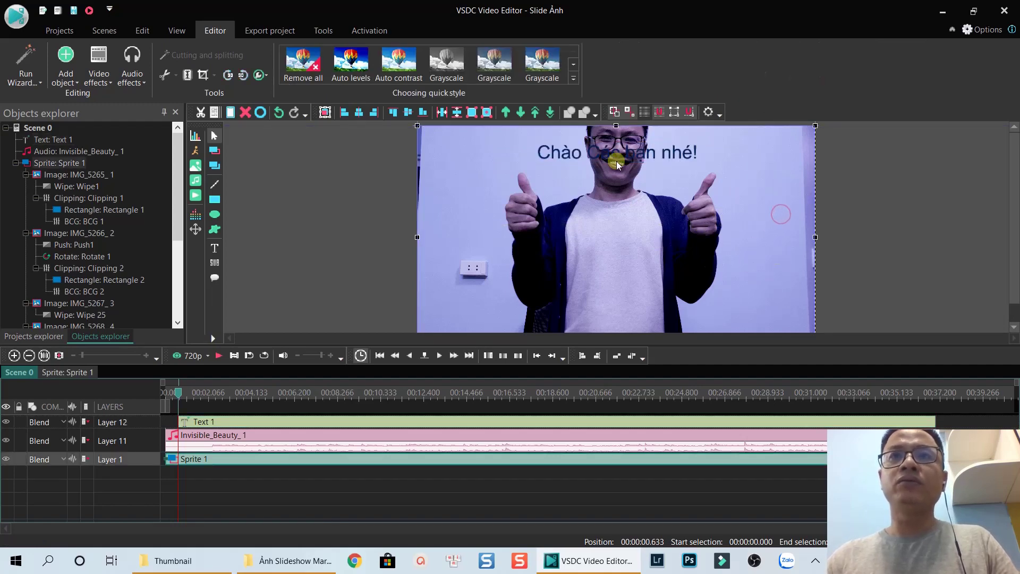
Step: Recolor the whole greeting text to the standard red and set its font style to Bold
{"action": "left_click", "coordinate": [616, 161]}
{"action": "double_click", "coordinate": [664, 190]}
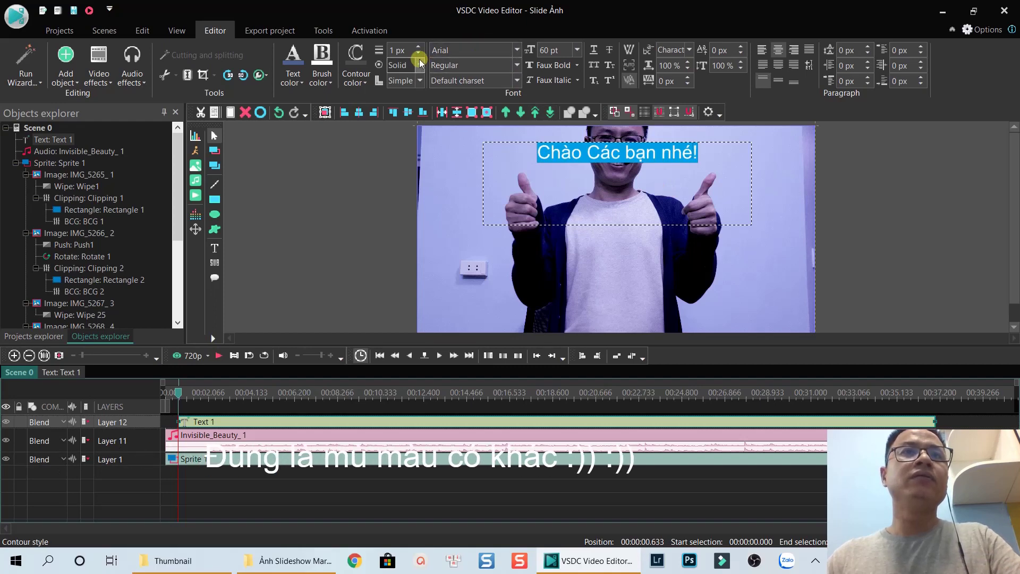
{"action": "left_click", "coordinate": [293, 78]}
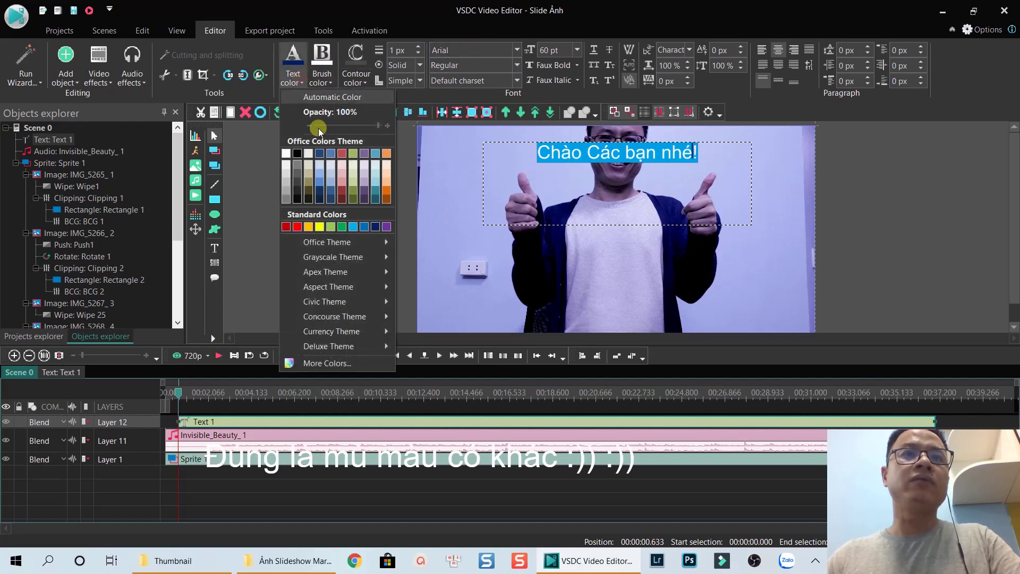
{"action": "left_click", "coordinate": [297, 227]}
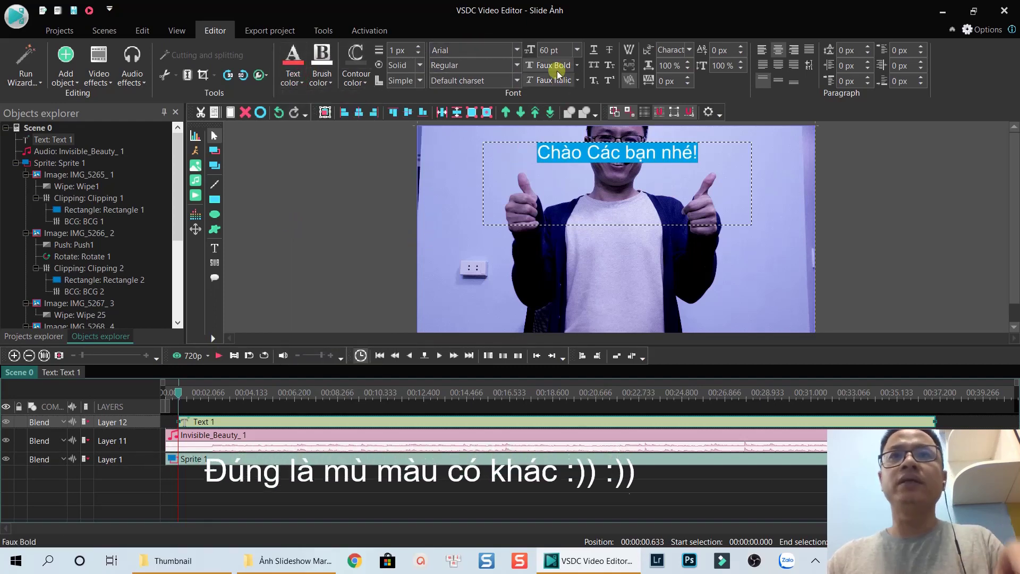
{"action": "left_click", "coordinate": [514, 66]}
{"action": "left_click", "coordinate": [476, 91]}
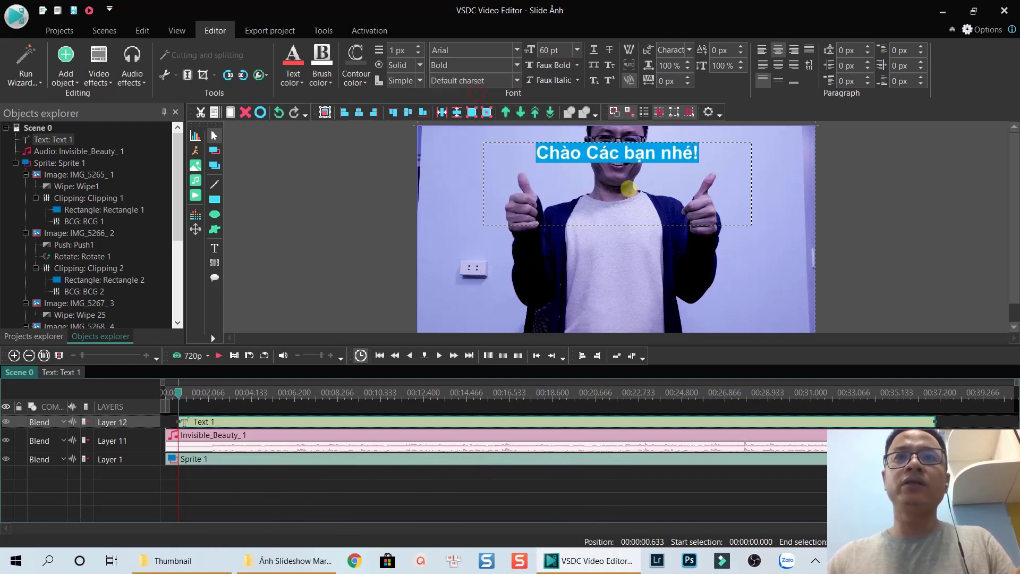
{"action": "left_click", "coordinate": [798, 206]}
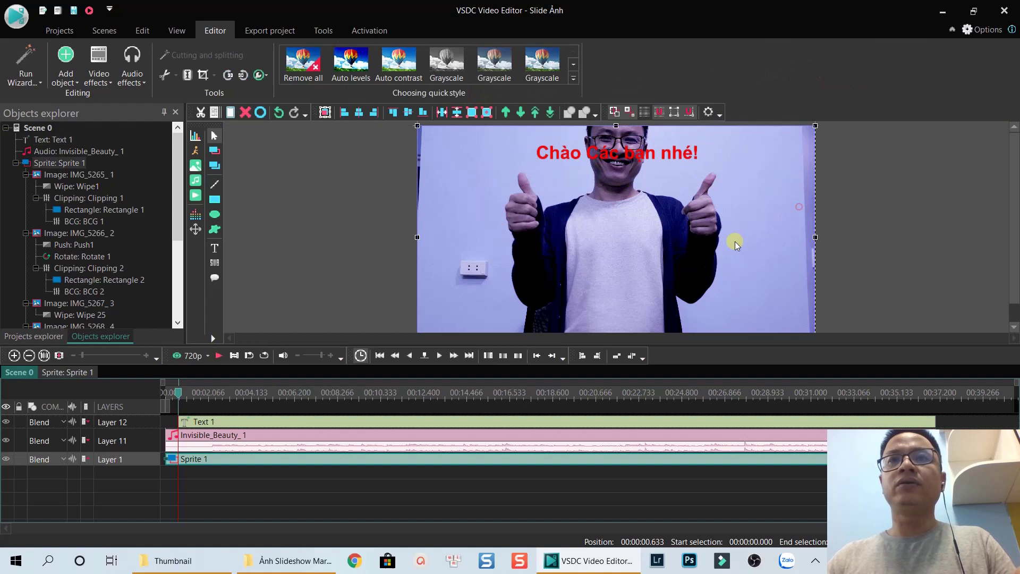
Step: Move the greeting text down to the man's chest and shrink its frame to fit closely around the single line
{"action": "left_click", "coordinate": [637, 157]}
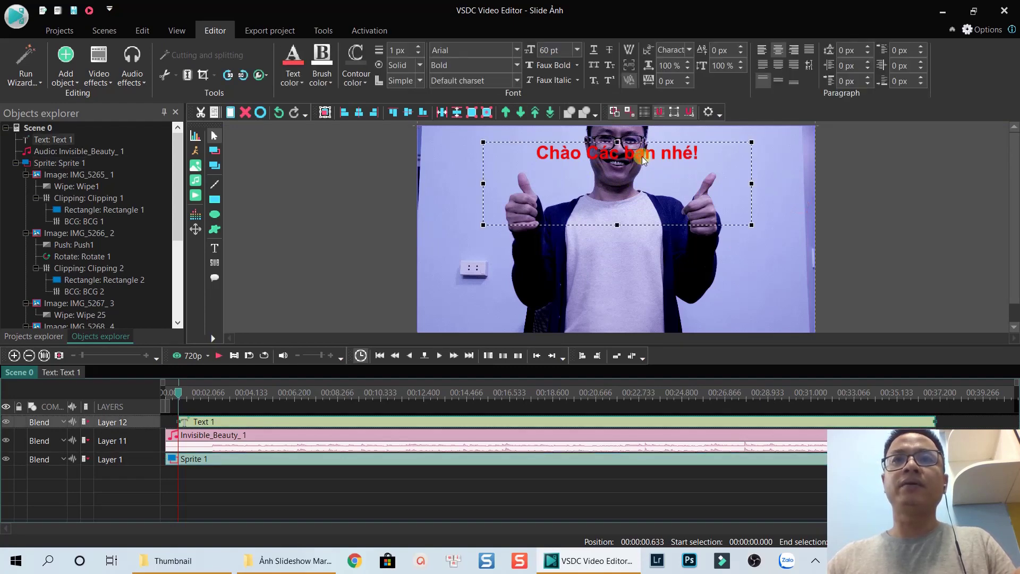
{"action": "left_click_drag", "start_coordinate": [642, 156], "coordinate": [640, 216]}
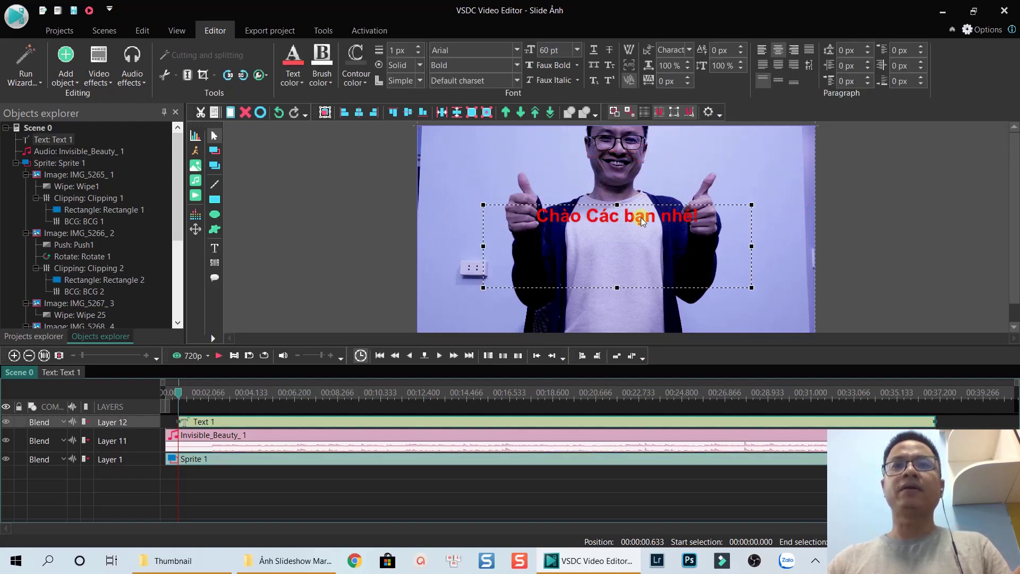
{"action": "left_click_drag", "start_coordinate": [751, 287], "coordinate": [737, 241]}
{"action": "left_click", "coordinate": [779, 272]}
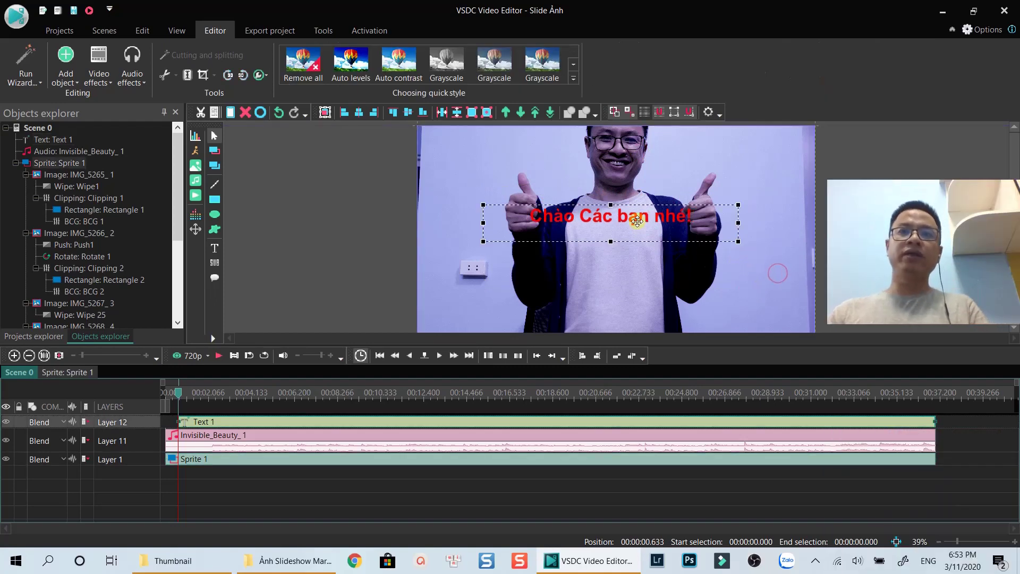
Step: Add a Fade In transparency effect to the greeting text, positioned from the scene begin on a new layer
{"action": "left_click", "coordinate": [637, 222]}
{"action": "right_click", "coordinate": [637, 222]}
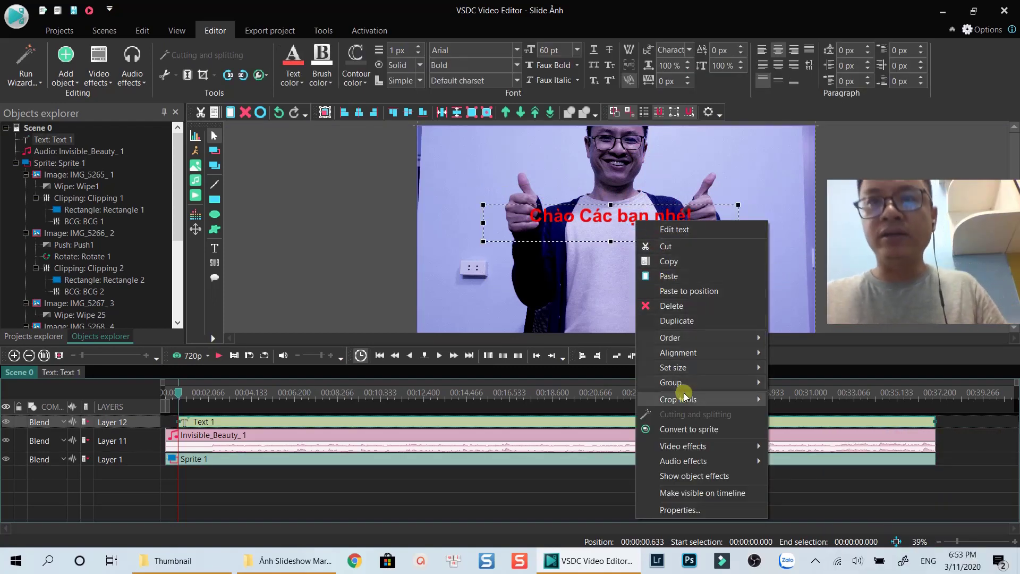
{"action": "mouse_move", "coordinate": [698, 448]}
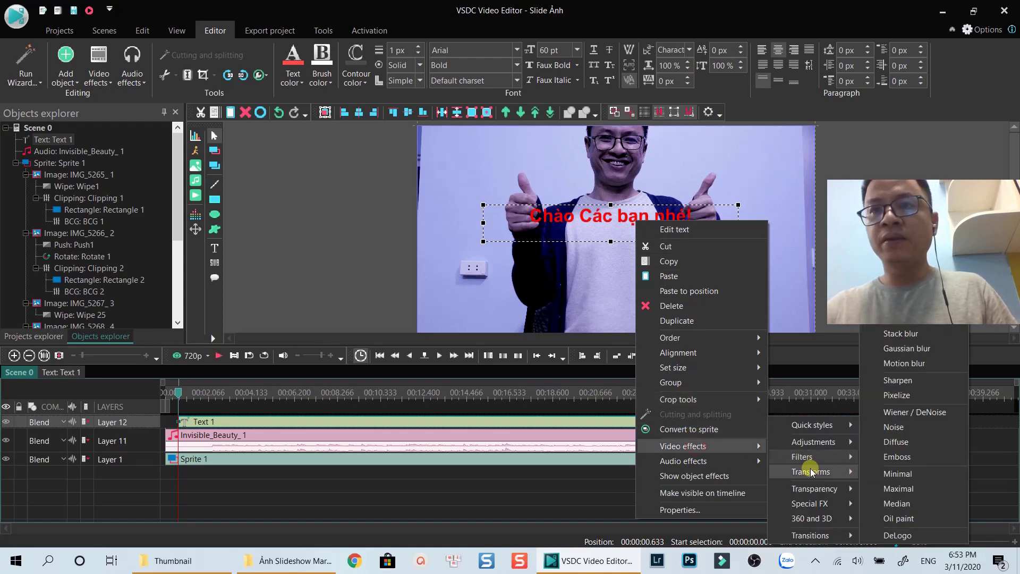
{"action": "mouse_move", "coordinate": [818, 473]}
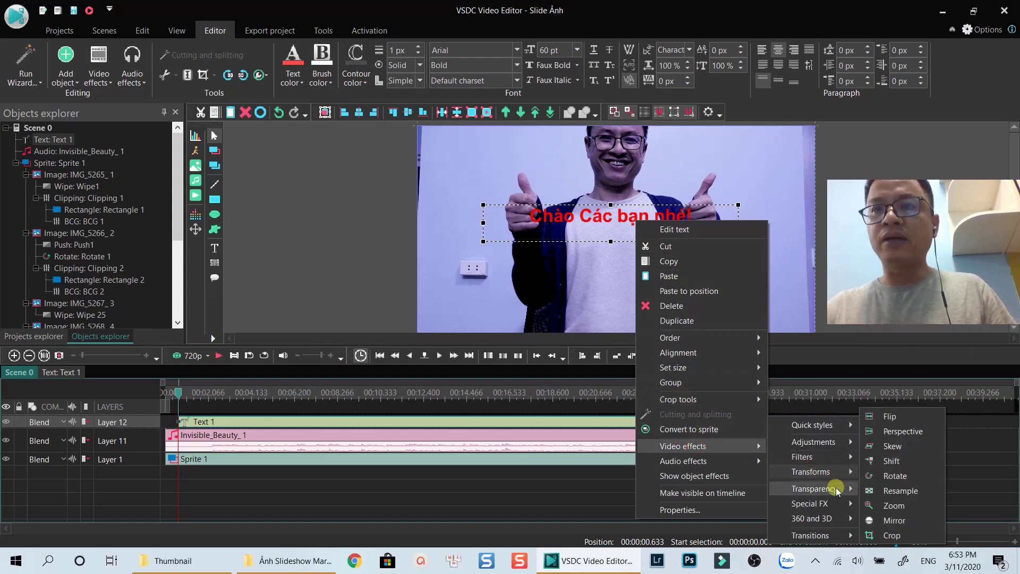
{"action": "mouse_move", "coordinate": [836, 487]}
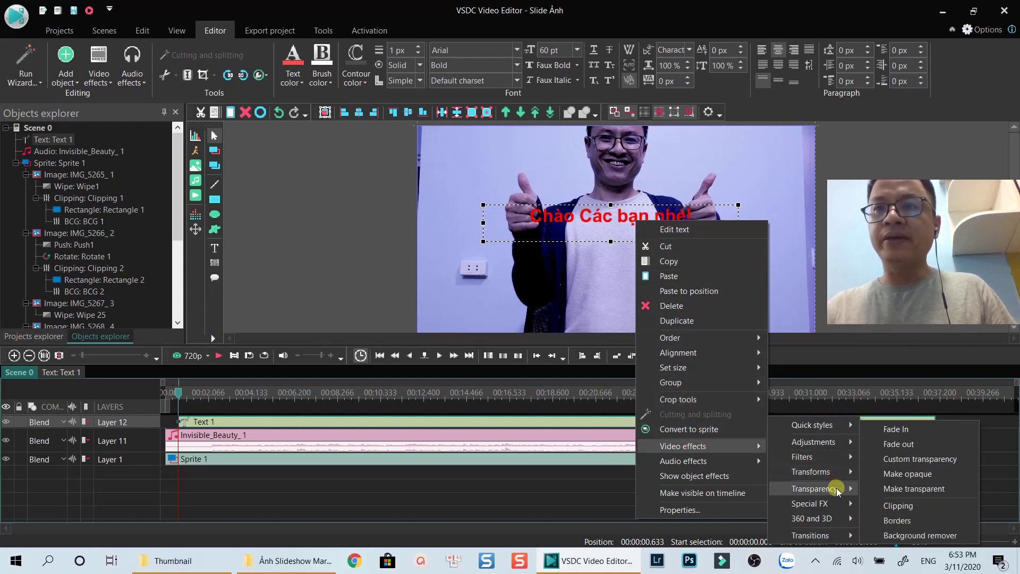
{"action": "left_click", "coordinate": [888, 429]}
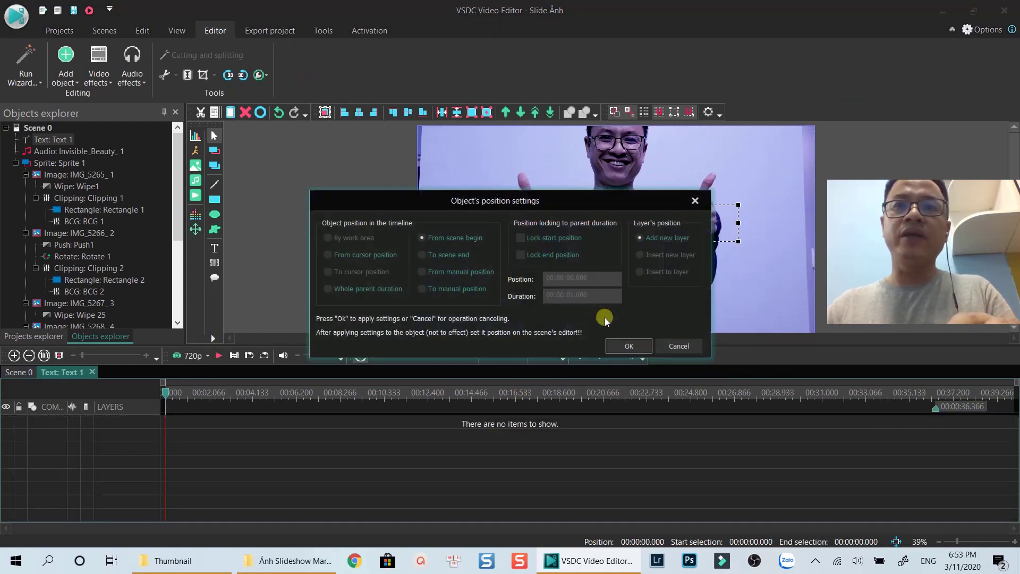
{"action": "left_click", "coordinate": [622, 344]}
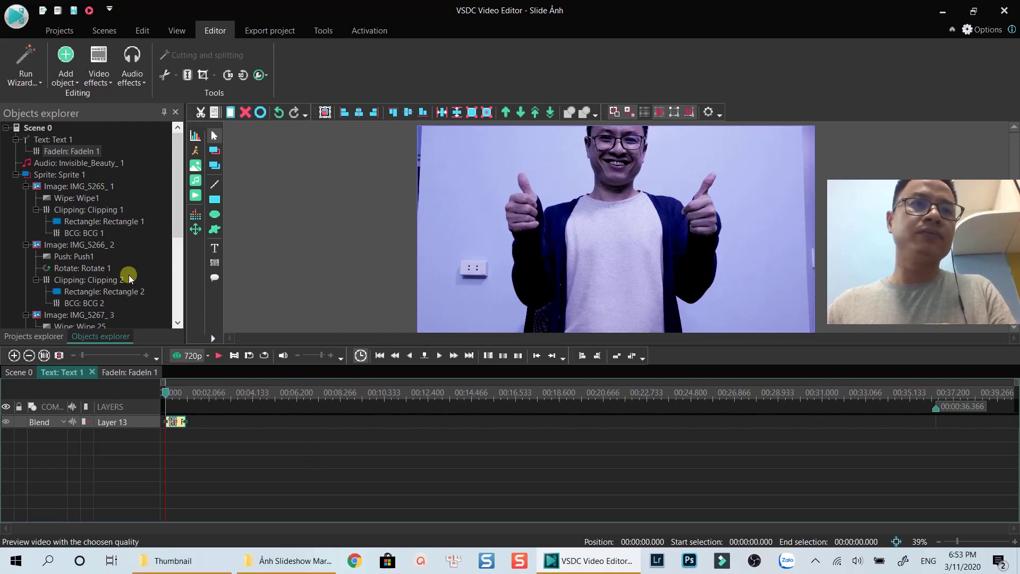
Step: Add a Fade out transparency effect to Text 1, positioned to the scene end on an inserted new layer
{"action": "left_click", "coordinate": [51, 142]}
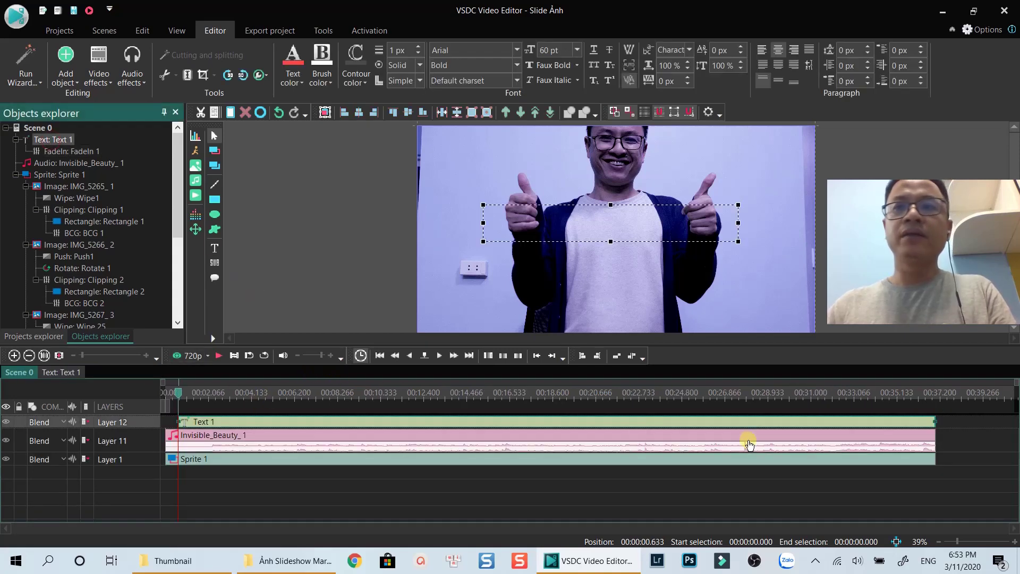
{"action": "right_click", "coordinate": [737, 425]}
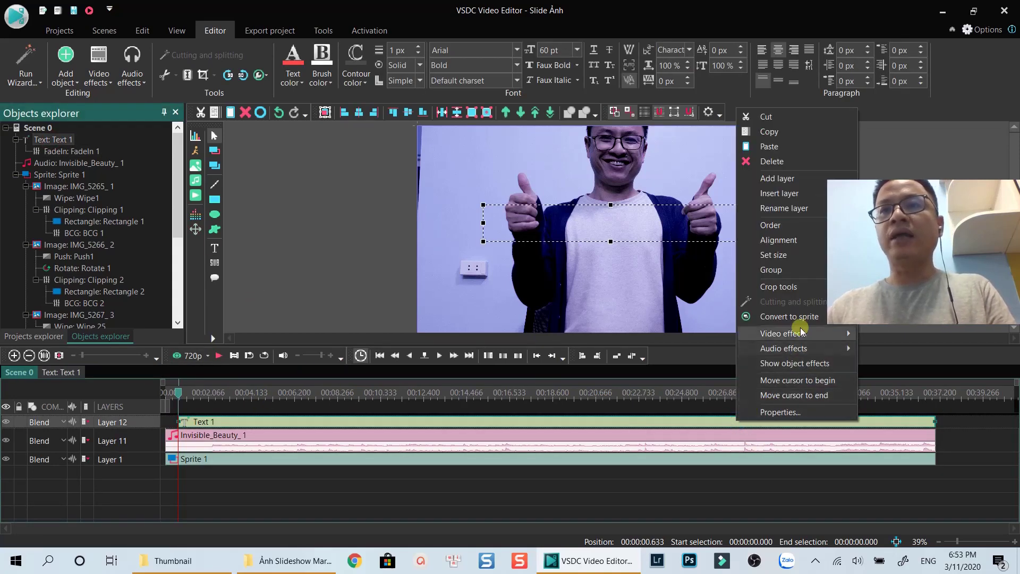
{"action": "mouse_move", "coordinate": [798, 332]}
{"action": "mouse_move", "coordinate": [906, 400]}
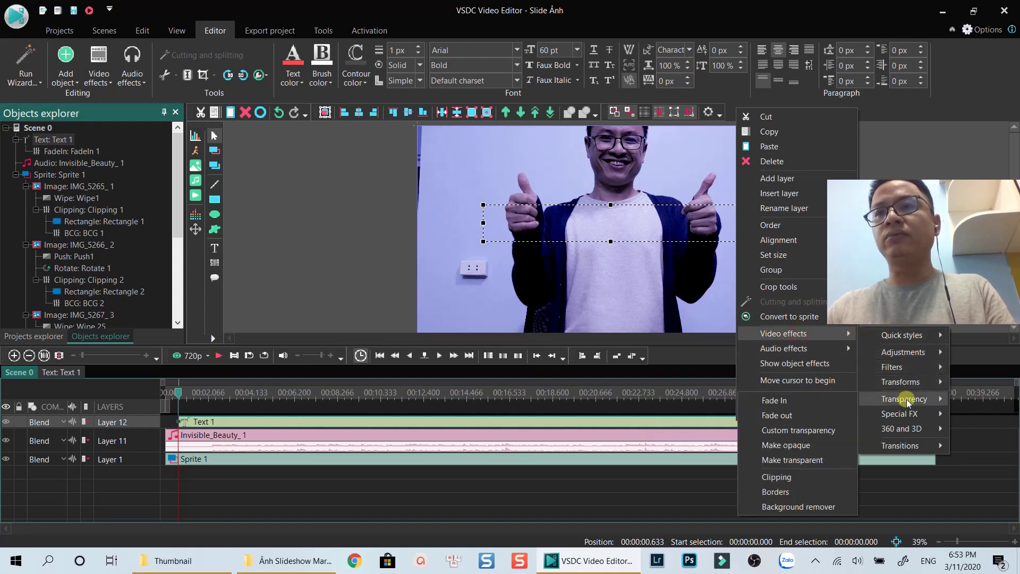
{"action": "left_click", "coordinate": [814, 415]}
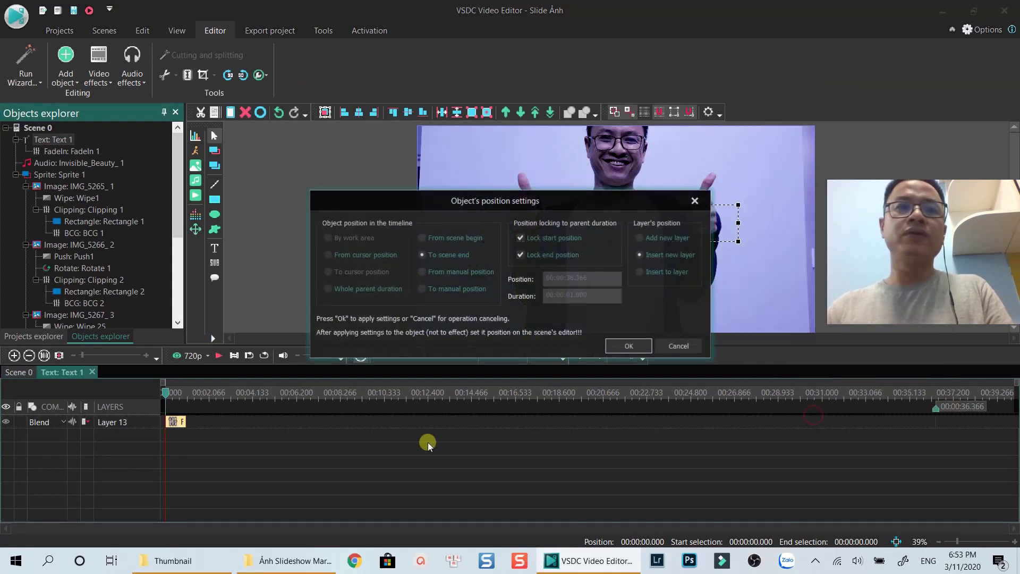
{"action": "left_click", "coordinate": [628, 345]}
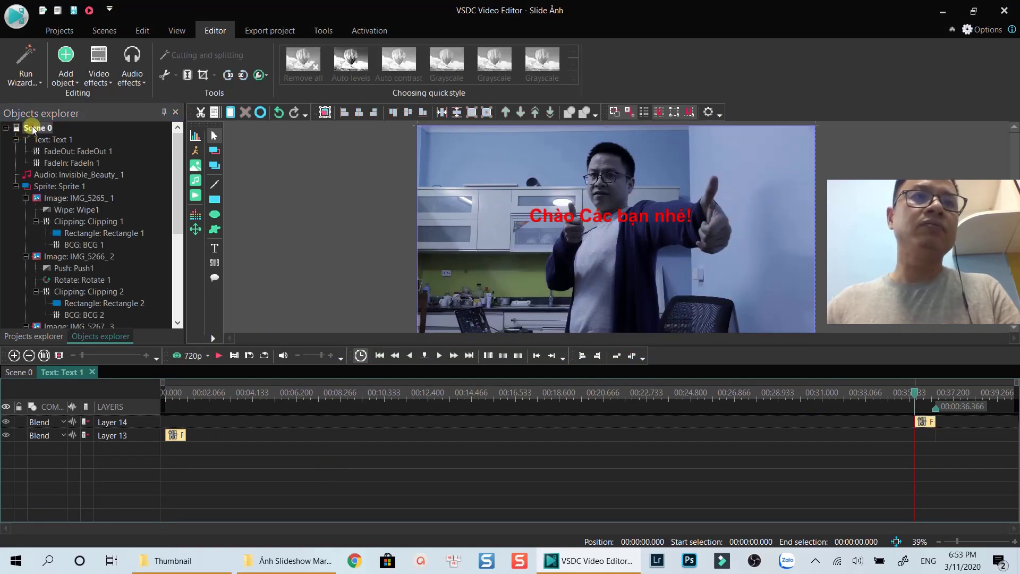
Step: Return to Scene 0 and preview the slideshow from the start to check the greeting text's fade-in
{"action": "double_click", "coordinate": [32, 128]}
{"action": "left_click_drag", "start_coordinate": [164, 393], "coordinate": [165, 395]}
{"action": "left_click", "coordinate": [165, 396]}
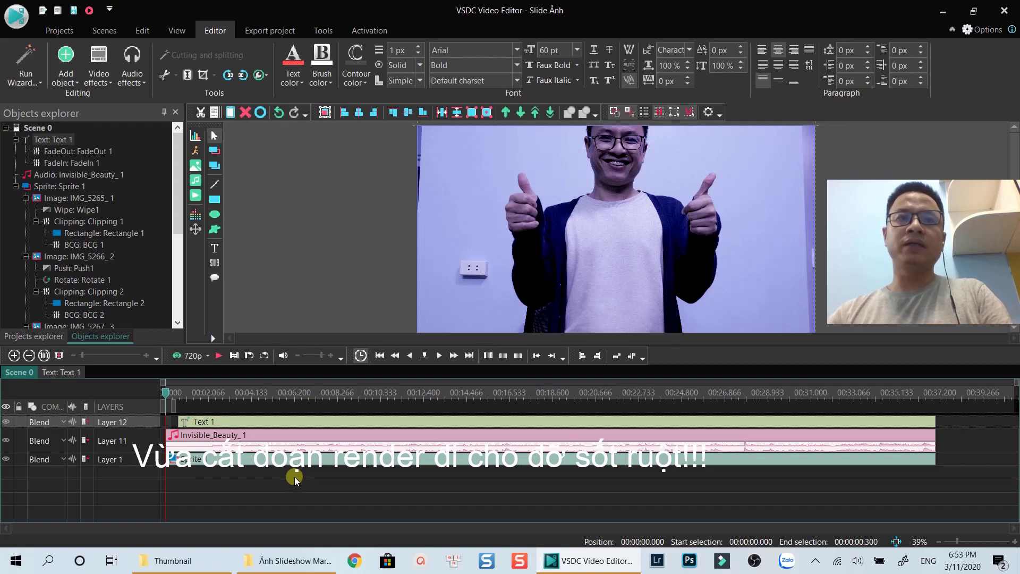
{"action": "left_click", "coordinate": [217, 357]}
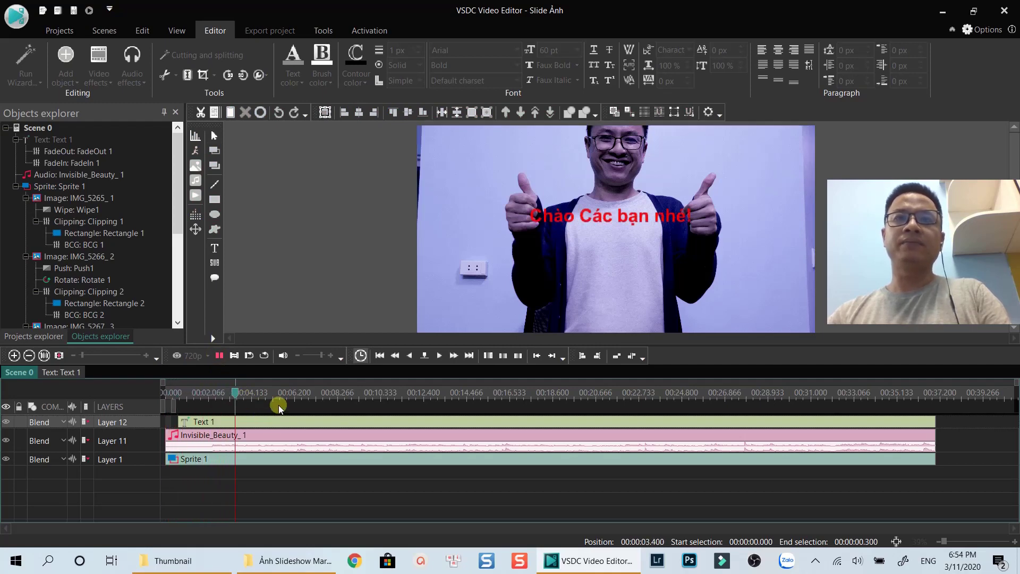
{"action": "key", "text": "space"}
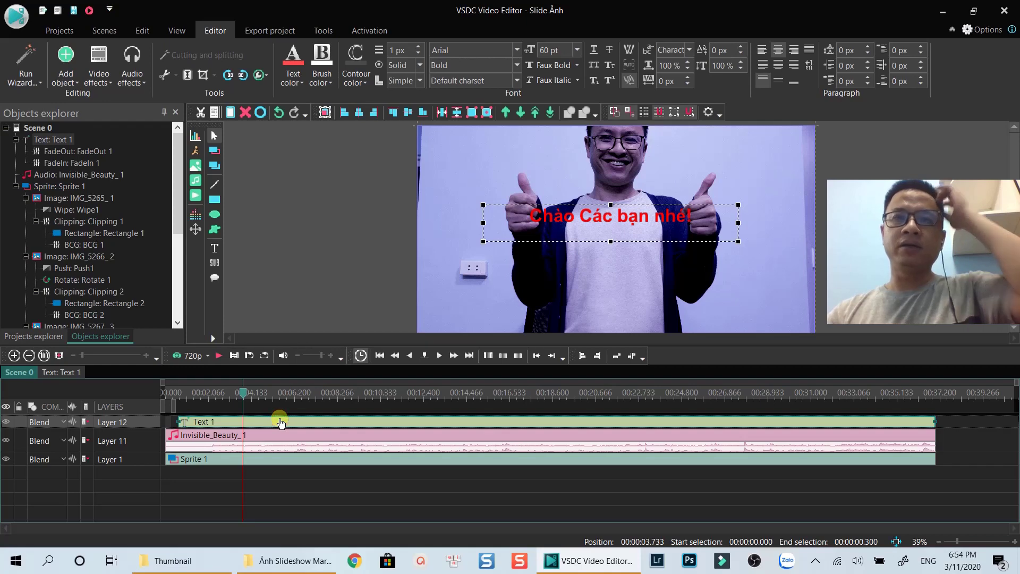
Step: Open Text 1's effects and lengthen its fade-in effect to about 4 seconds
{"action": "double_click", "coordinate": [280, 422]}
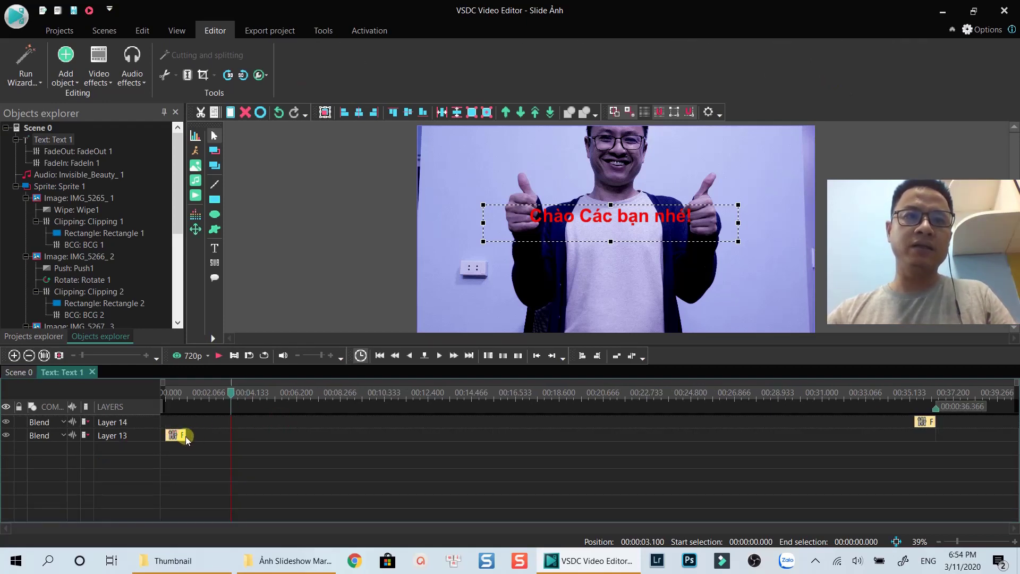
{"action": "left_click_drag", "start_coordinate": [187, 436], "coordinate": [256, 436]}
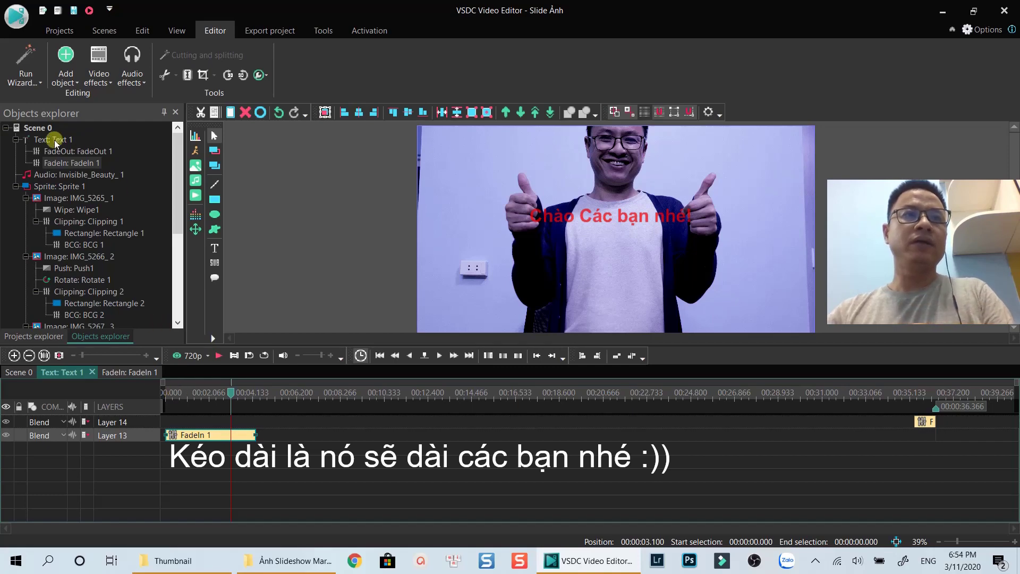
Step: Go back to Scene 0 and play it from the beginning to review the slower text fade-in
{"action": "left_click", "coordinate": [171, 395]}
{"action": "double_click", "coordinate": [33, 128]}
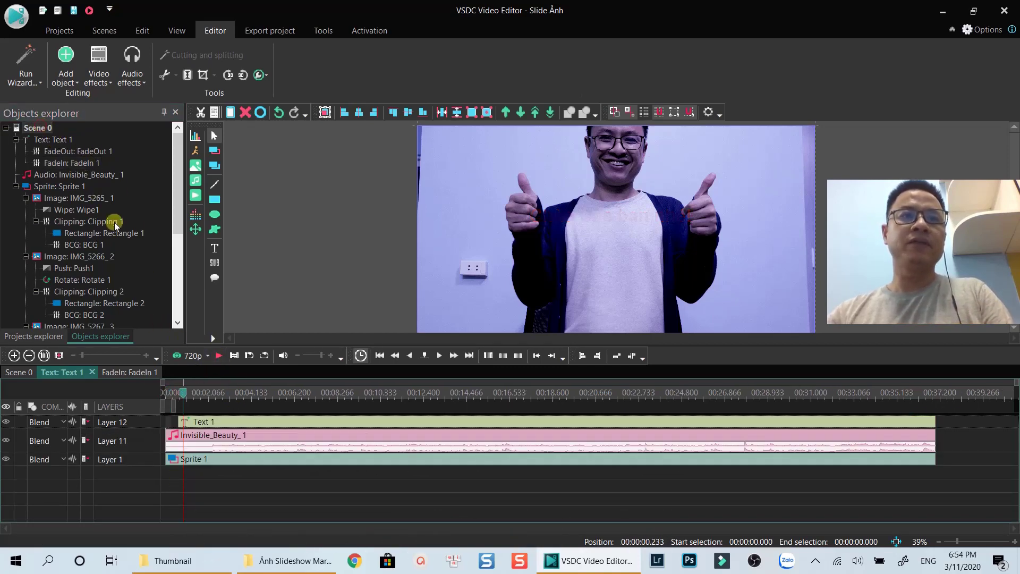
{"action": "left_click", "coordinate": [164, 392]}
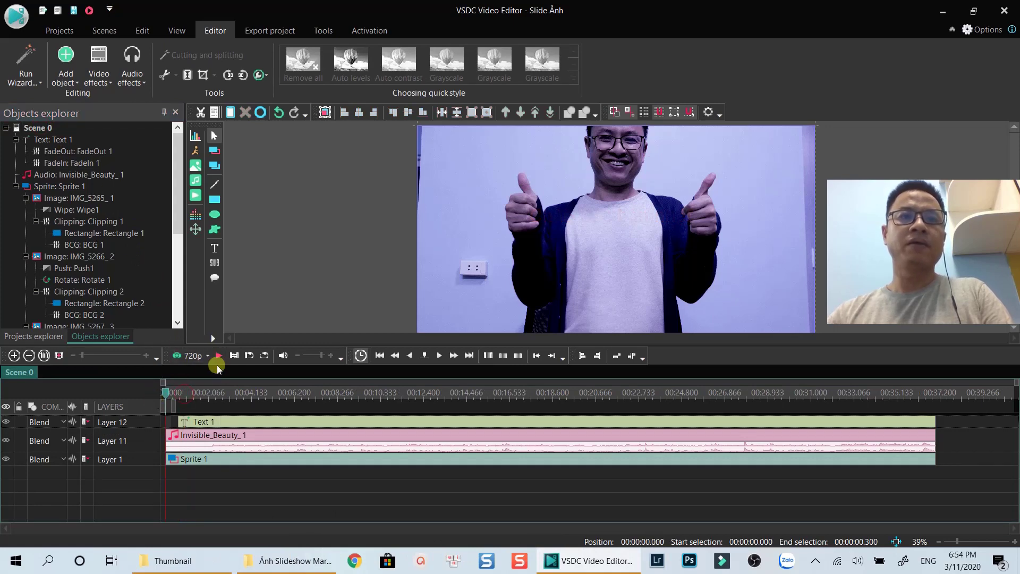
{"action": "left_click", "coordinate": [217, 355]}
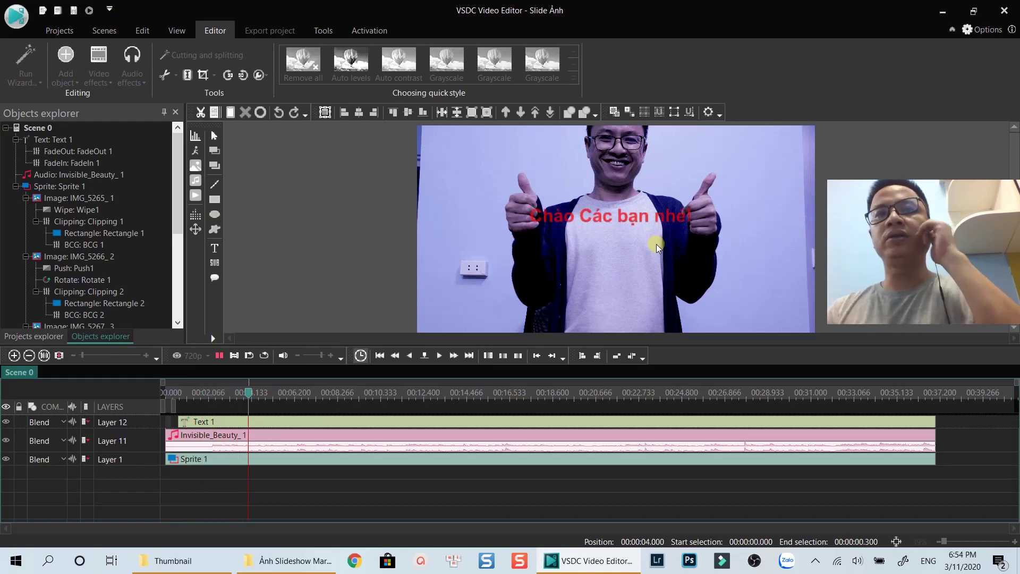
{"action": "left_click", "coordinate": [520, 354]}
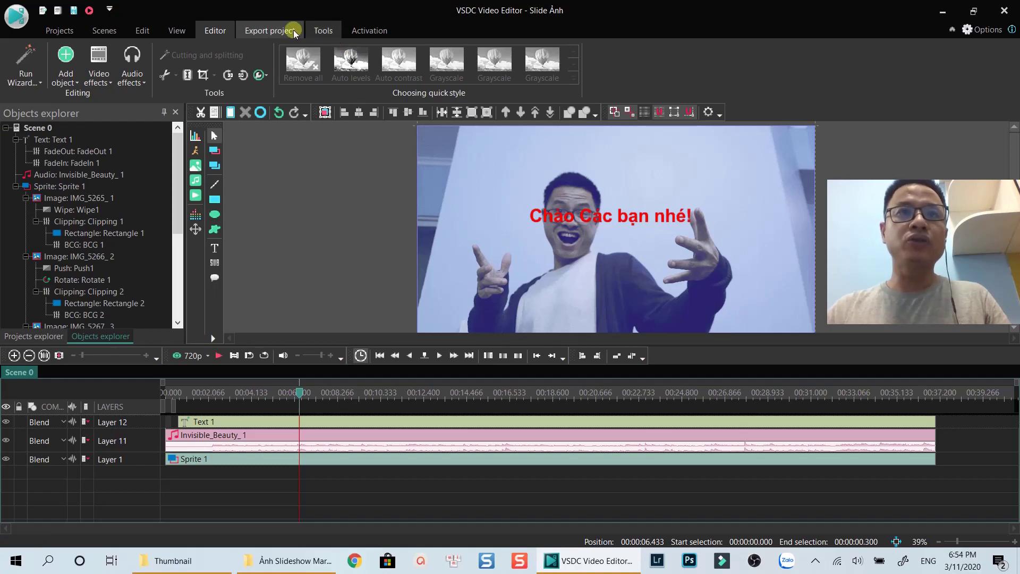
Step: Export the project for YouTube with the 1080p (Full HD) High Quality profile to Slide Ảnh.mp4
{"action": "left_click", "coordinate": [271, 30]}
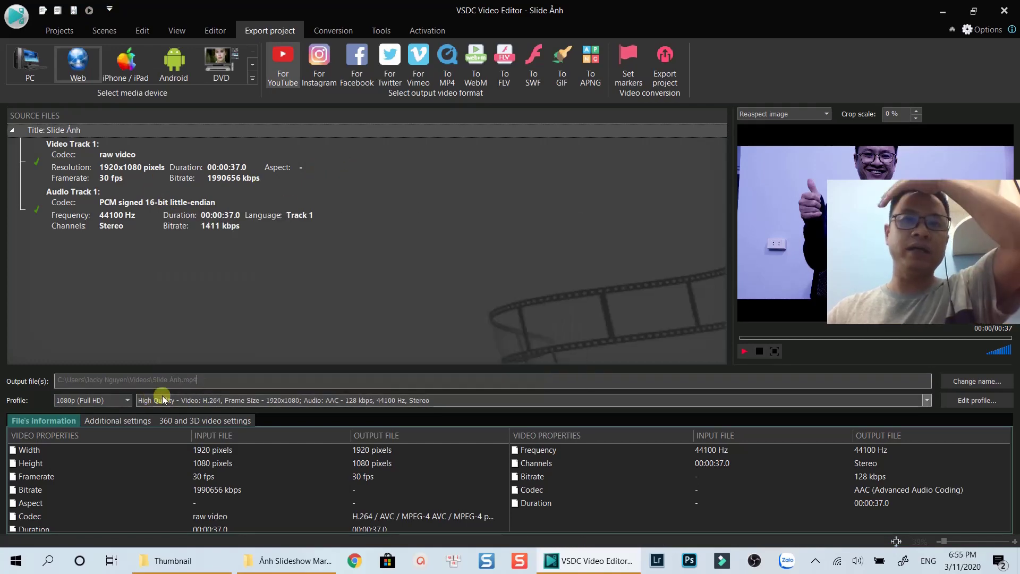
{"action": "left_click", "coordinate": [661, 65]}
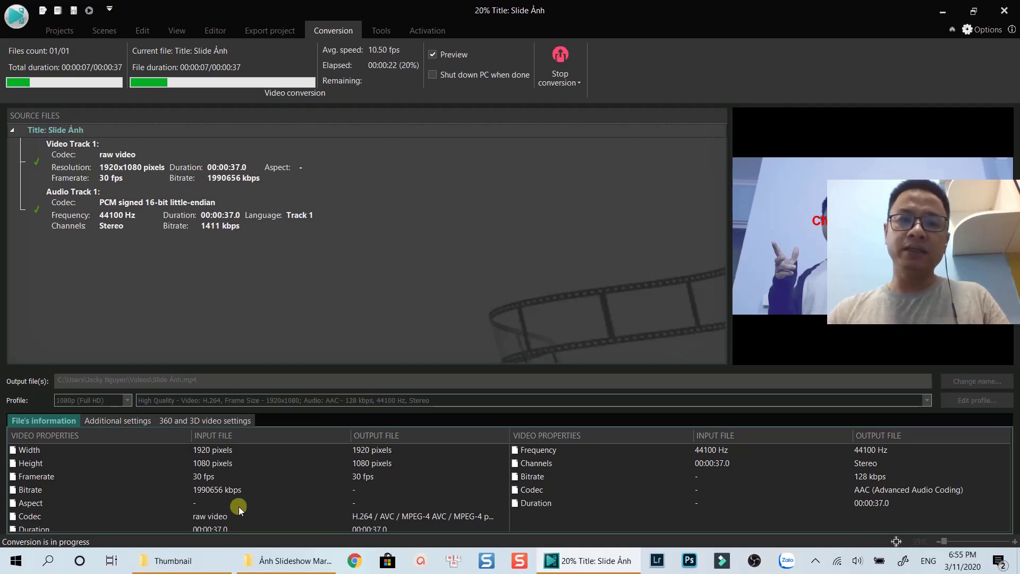
Step: Switch to the Thumbnail folder in File Explorer to view its files, and return to VSDC Video Editor
{"action": "left_click", "coordinate": [204, 561]}
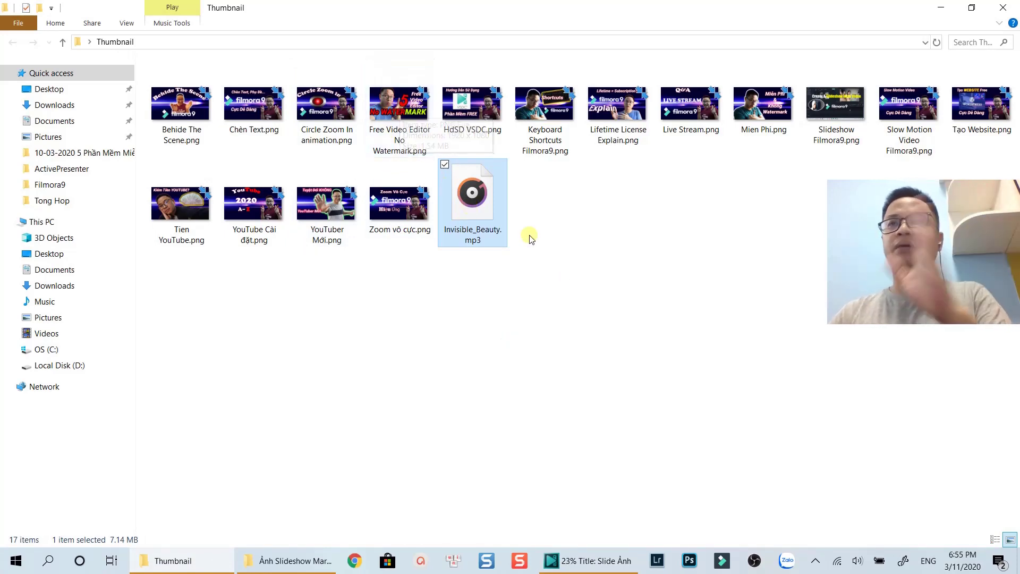
{"action": "left_click", "coordinate": [611, 560]}
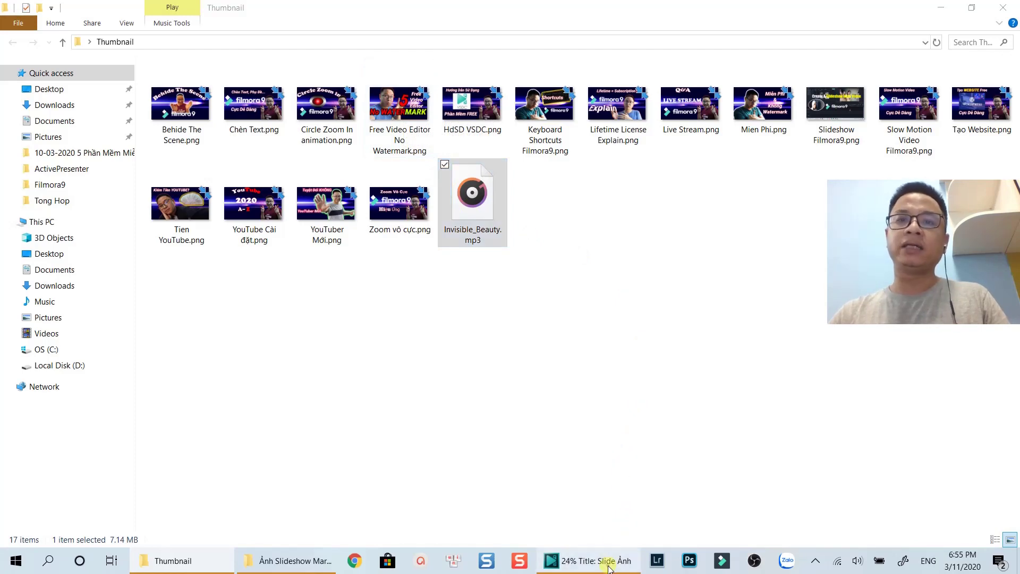